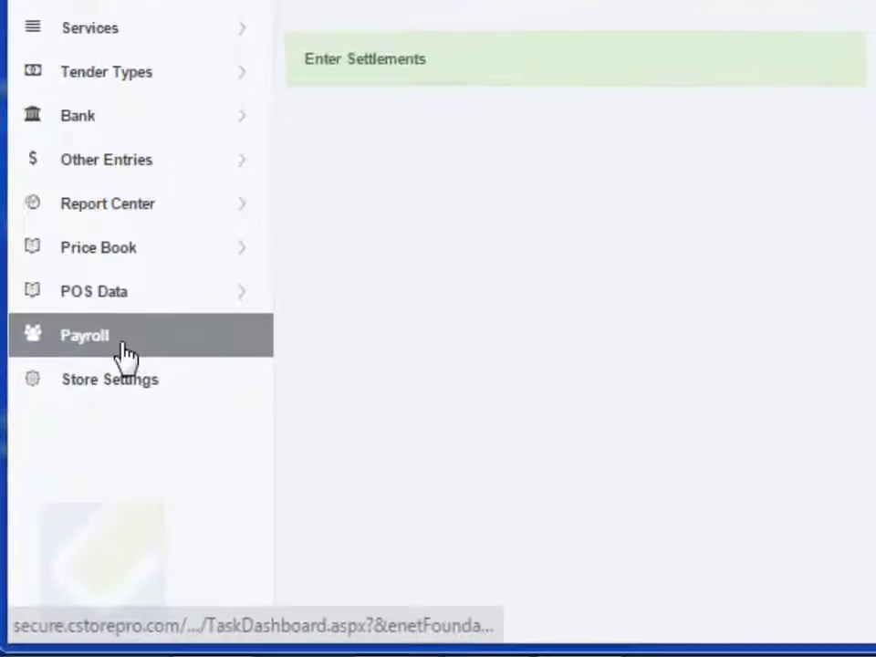
# - Save payroll settings: Social security 6.2%, Medicare 1.4%, Monday payweek, Payroll expense category
pyautogui.moveTo(72, 477)
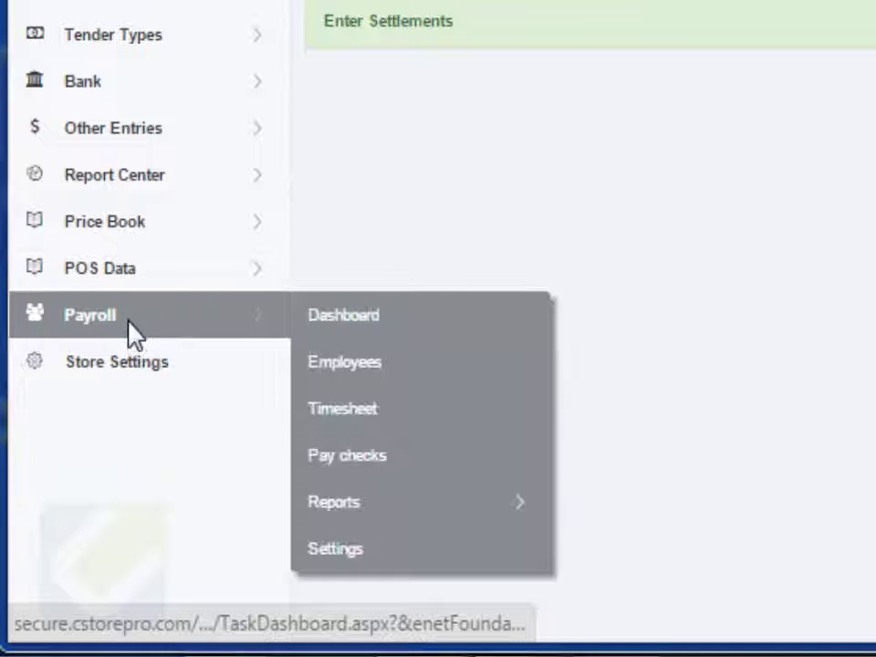
pyautogui.click(382, 558)
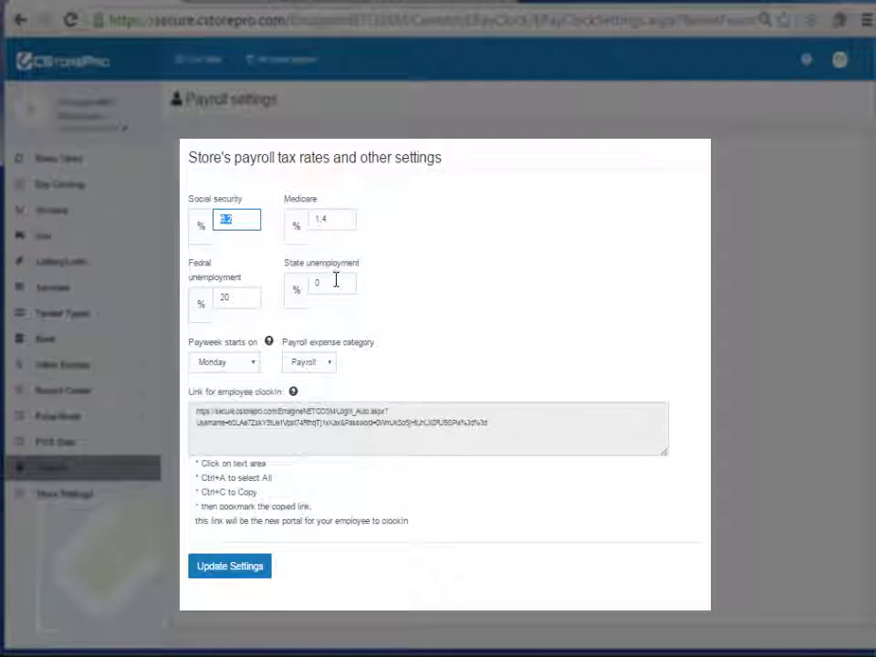
pyautogui.click(301, 365)
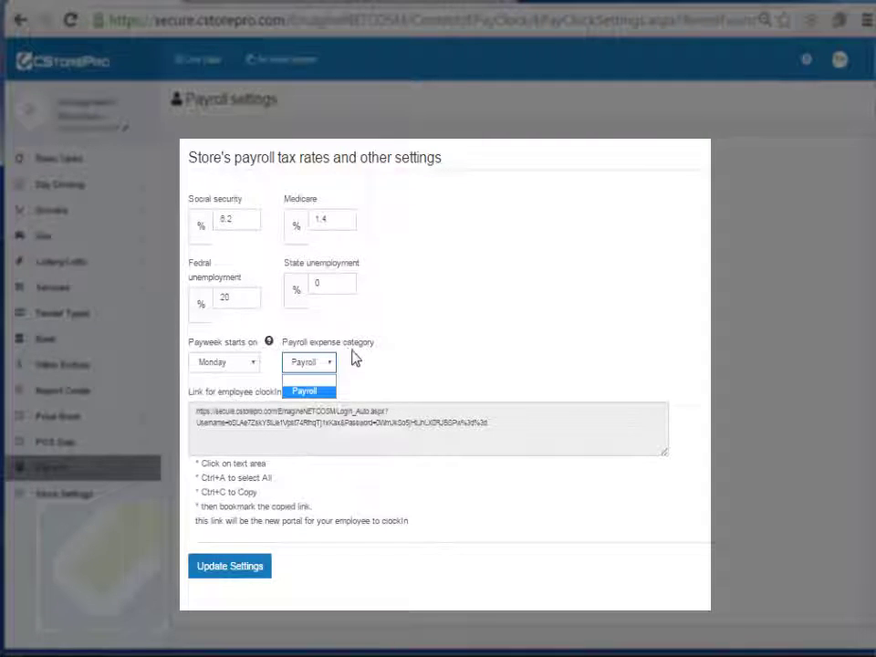
pyautogui.click(416, 364)
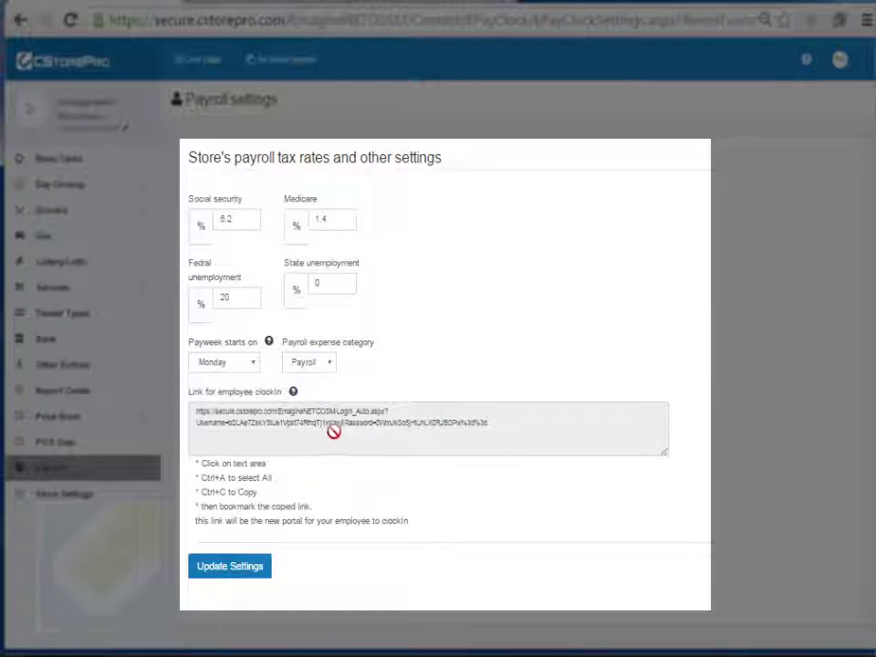
pyautogui.click(233, 567)
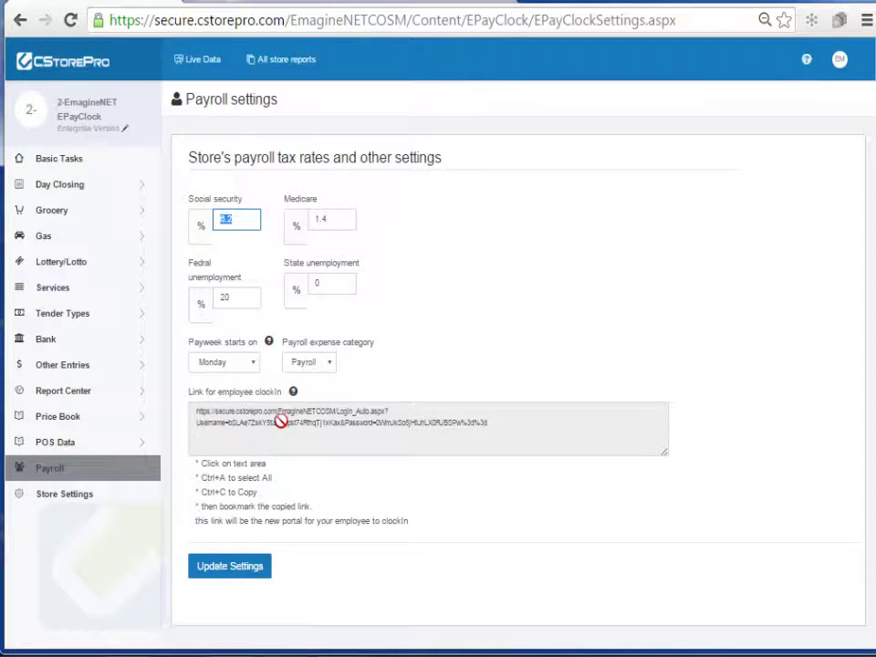
# - Copy the employee clock-in link and drag a payroll settings page shortcut onto the desktop
pyautogui.click(281, 419)
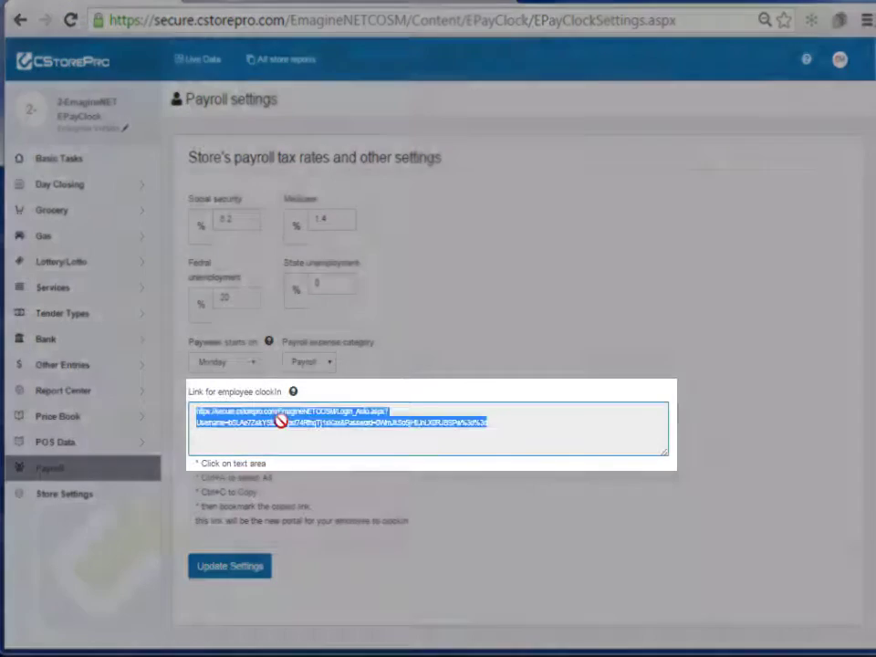
pyautogui.rightClick(280, 422)
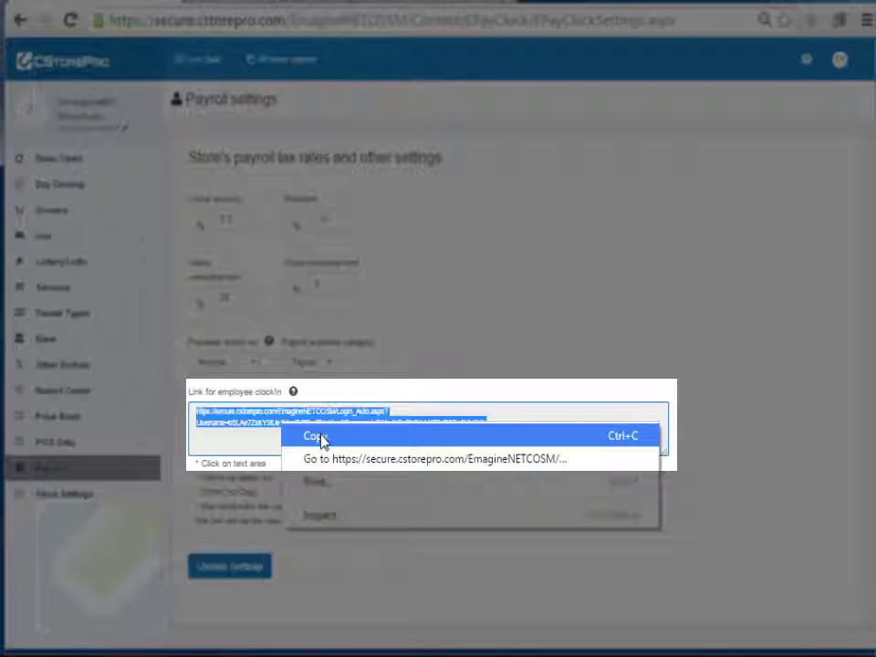
pyautogui.click(322, 438)
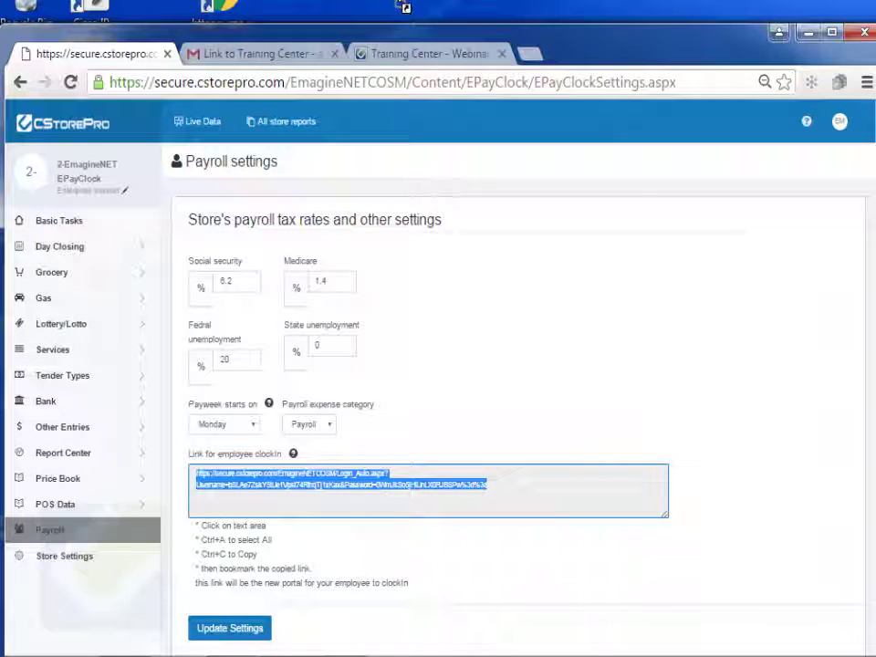
pyautogui.moveTo(405, 7); pyautogui.dragTo(404, 7)
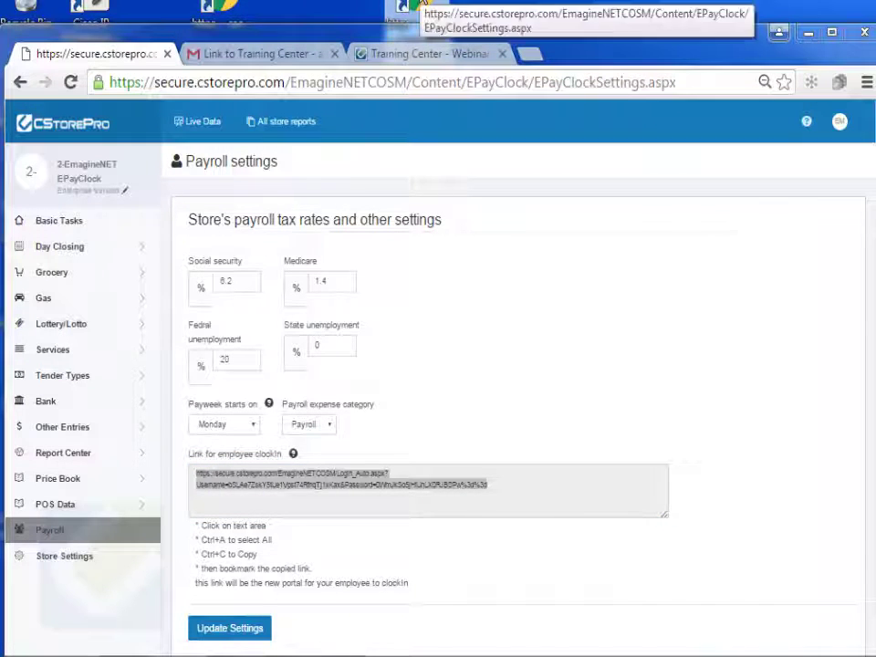
# - Replace the desktop shortcut's URL with the copied employee clock-in link
pyautogui.rightClick(408, 7)
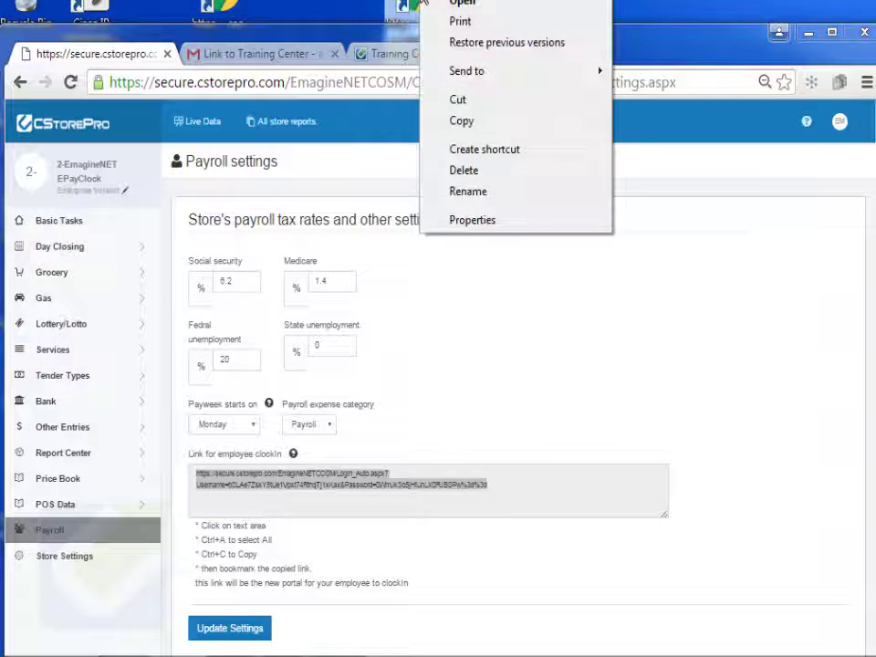
pyautogui.click(470, 221)
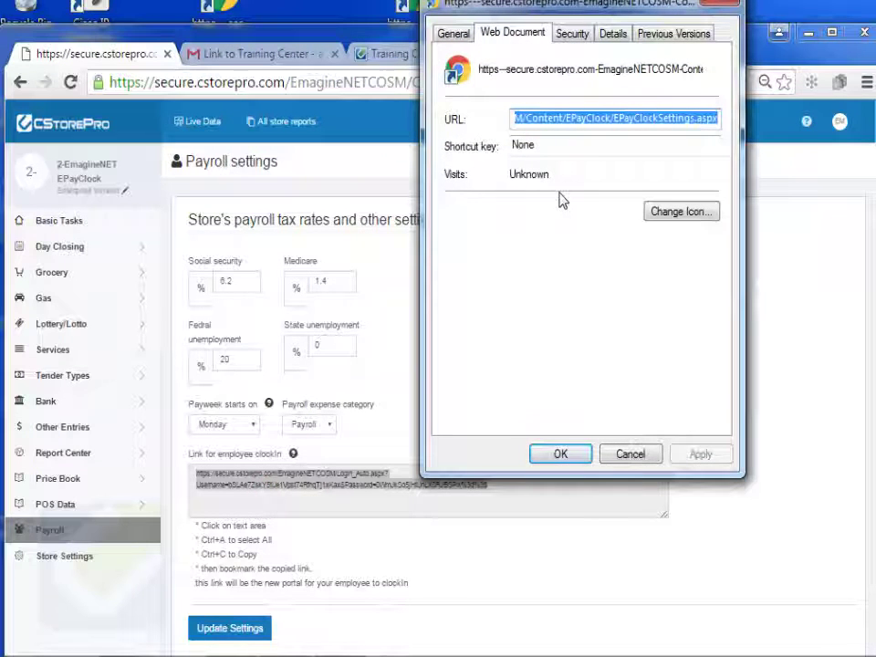
pyautogui.hotkey('ctrl', 'v')
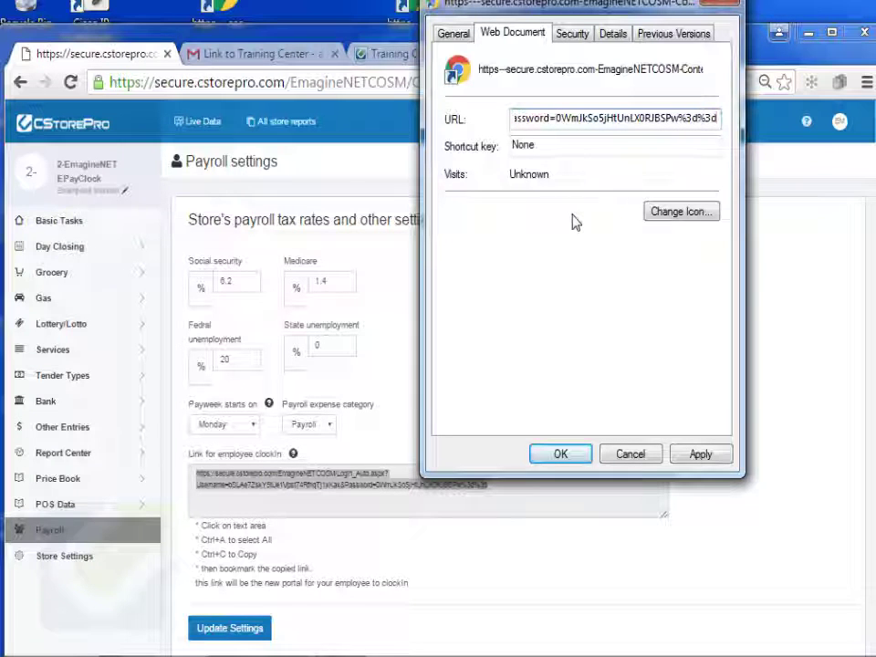
# - Give the shortcut the coloured grid icon and apply the property changes
pyautogui.click(676, 223)
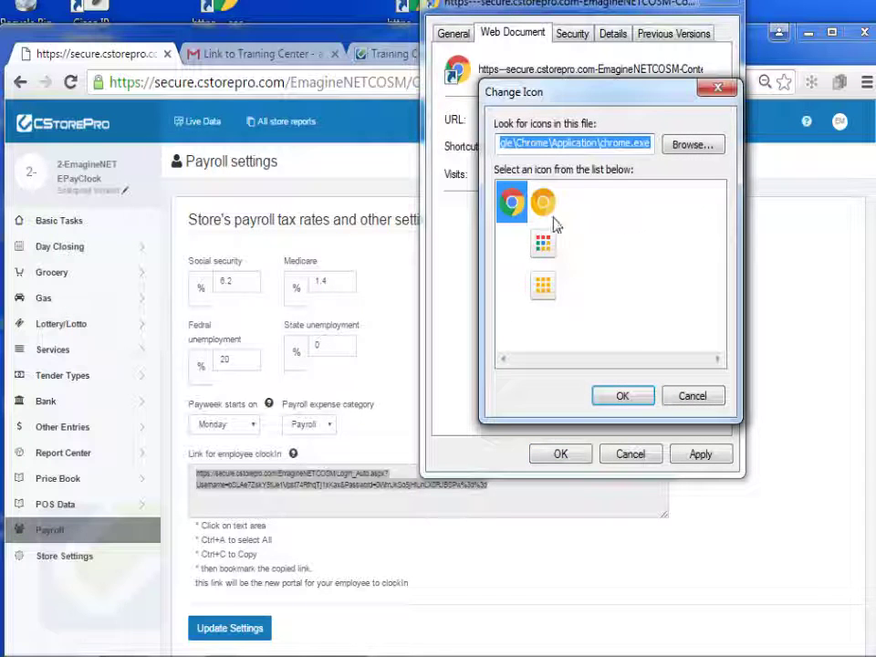
pyautogui.click(545, 244)
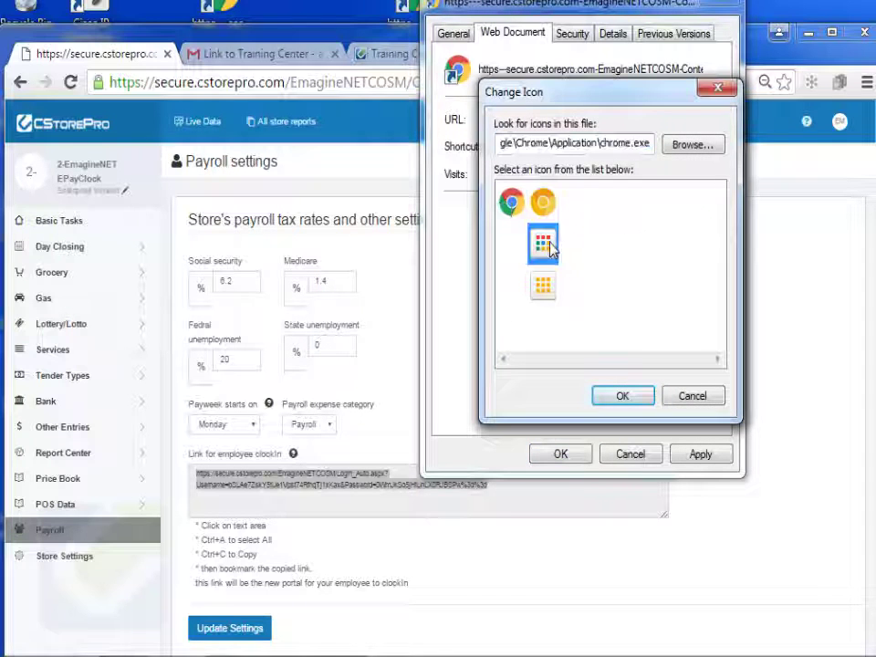
pyautogui.click(623, 398)
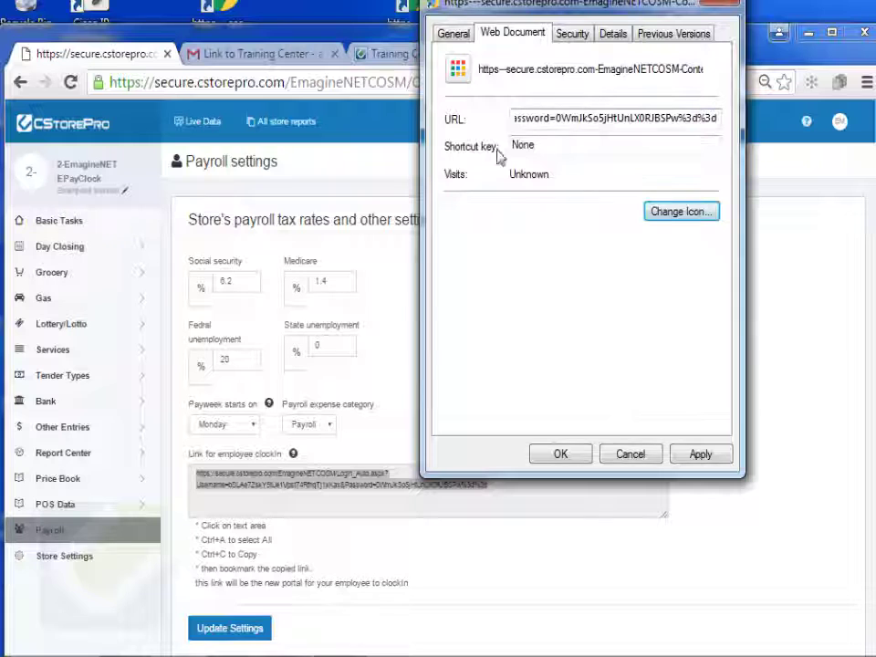
pyautogui.click(700, 455)
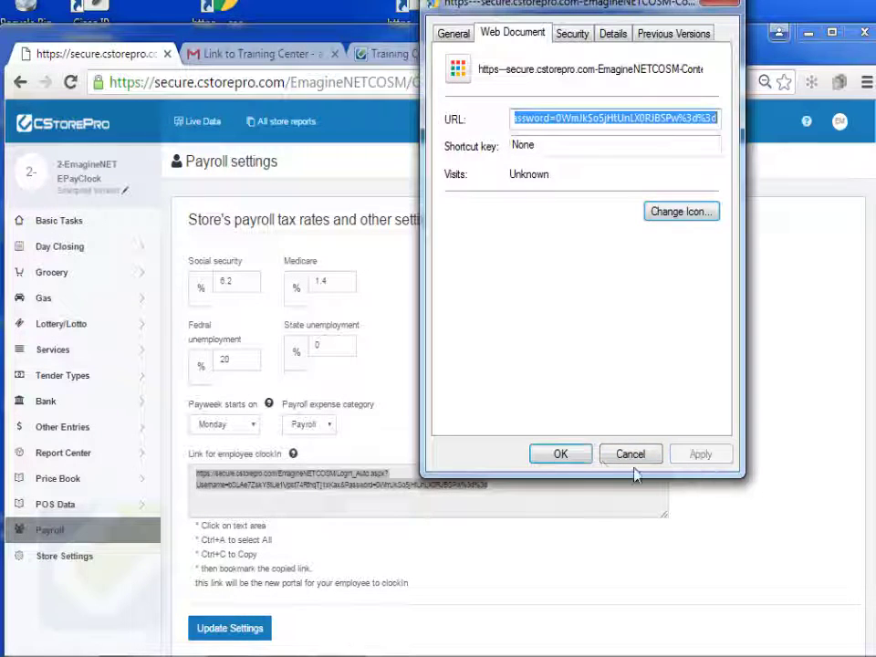
pyautogui.click(557, 455)
# - Rename the desktop shortcut to ePayClock, then move the browser back over the desktop
pyautogui.moveTo(447, 43); pyautogui.dragTo(450, 70)
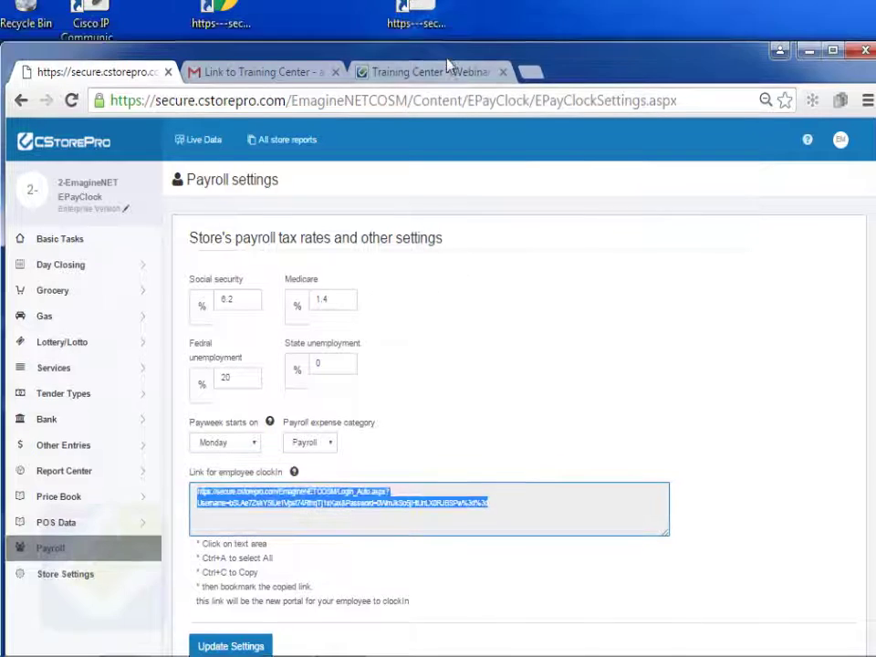
pyautogui.click(431, 33)
pyautogui.press('F2')
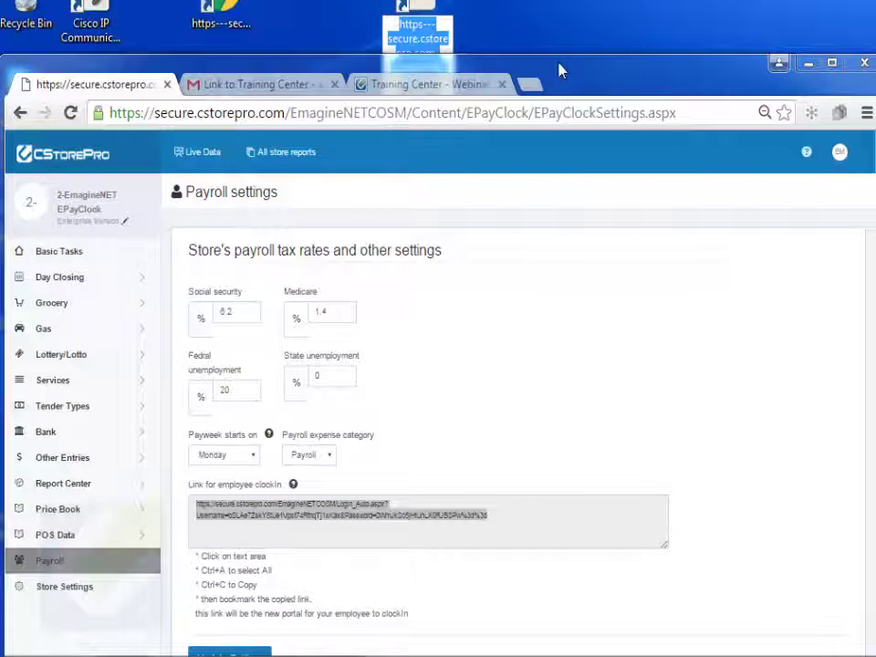
pyautogui.write('e')
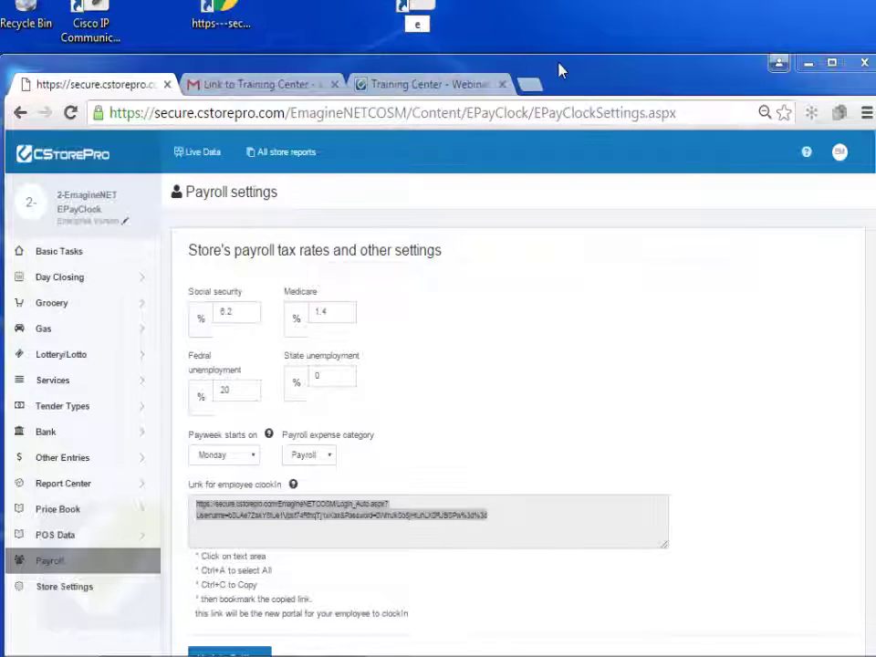
pyautogui.write('PayClock')
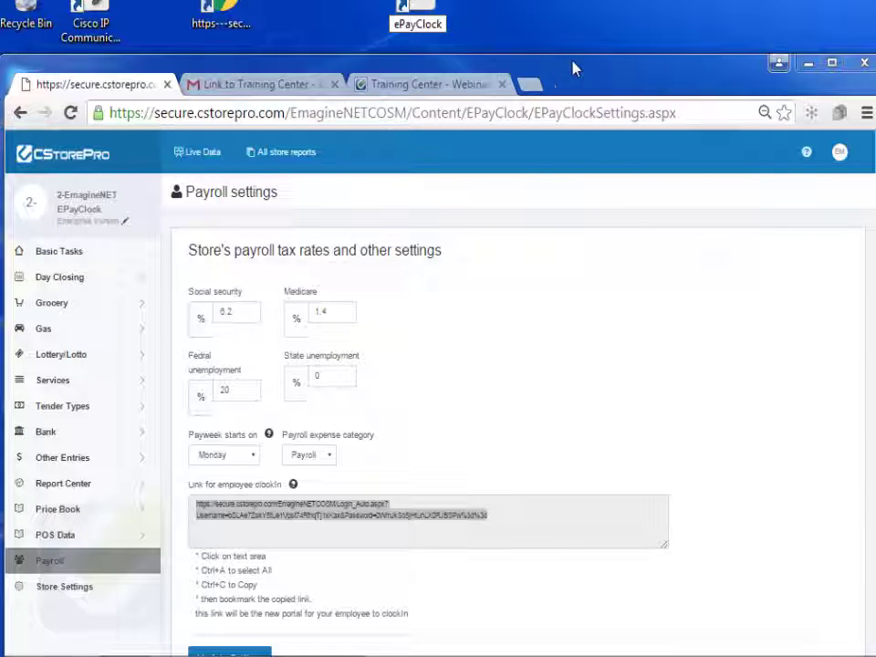
pyautogui.click(573, 65)
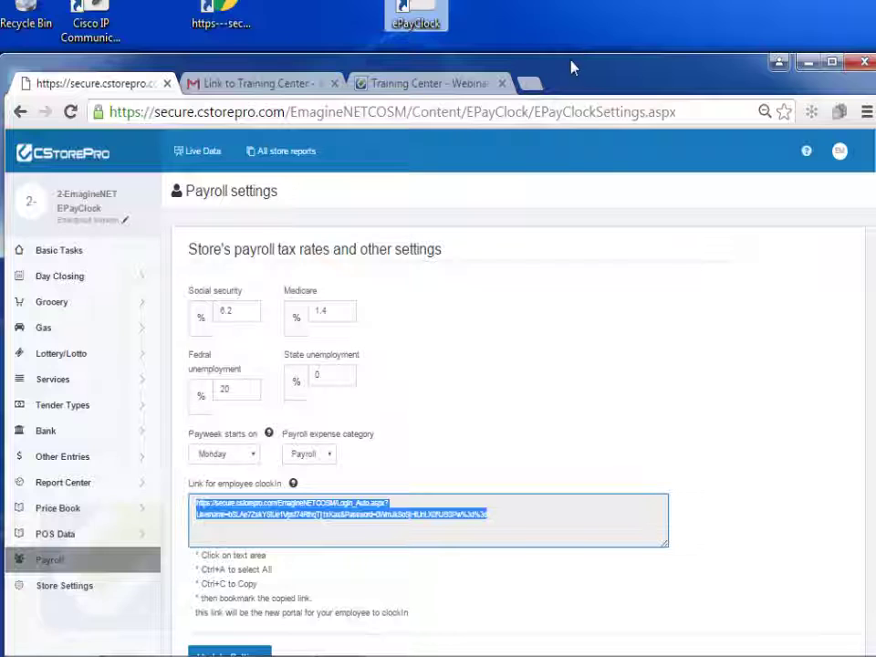
pyautogui.moveTo(589, 73); pyautogui.dragTo(592, 0)
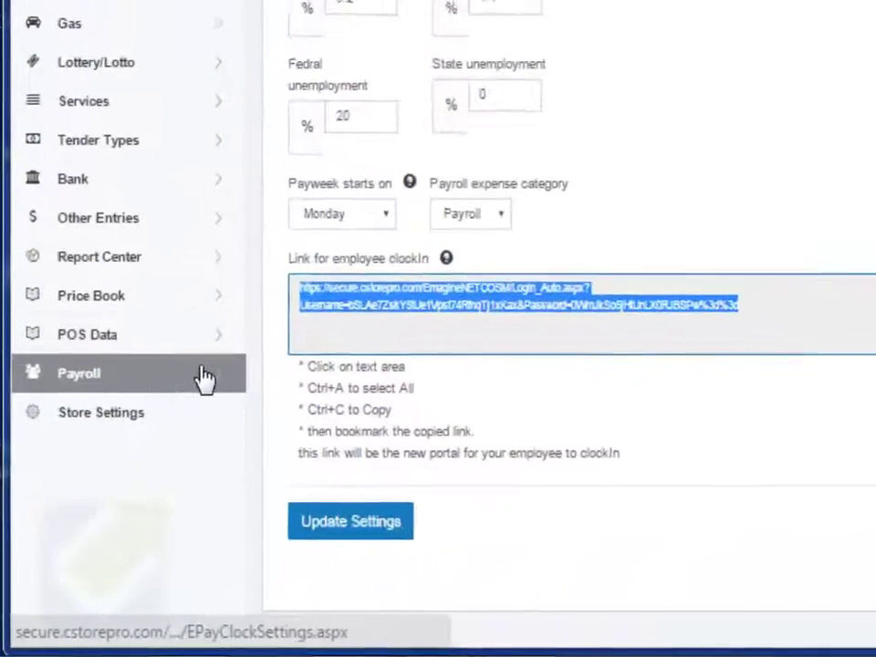
# - Start a new employee from the employee list and enter the first and last name
pyautogui.click(134, 473)
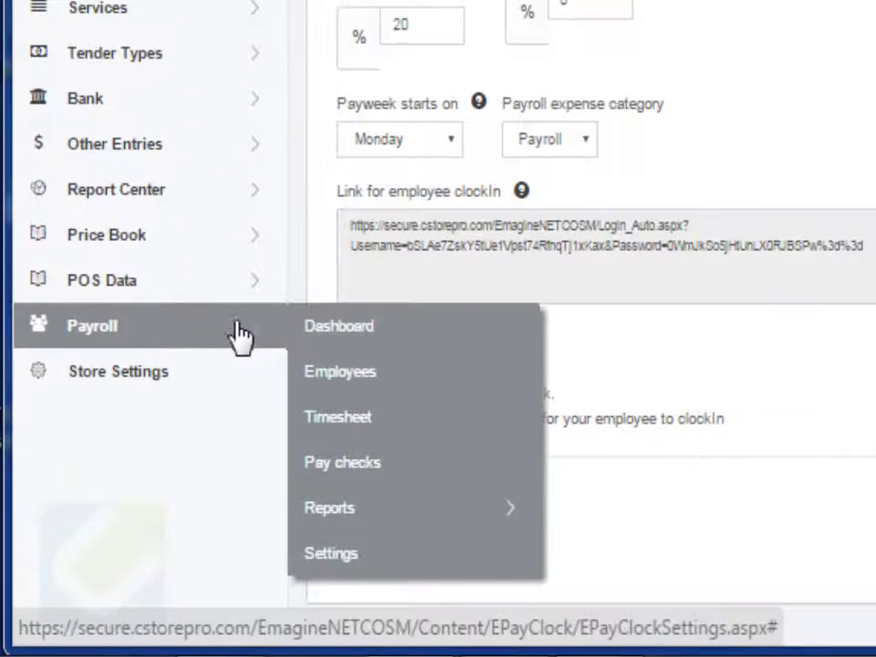
pyautogui.click(393, 387)
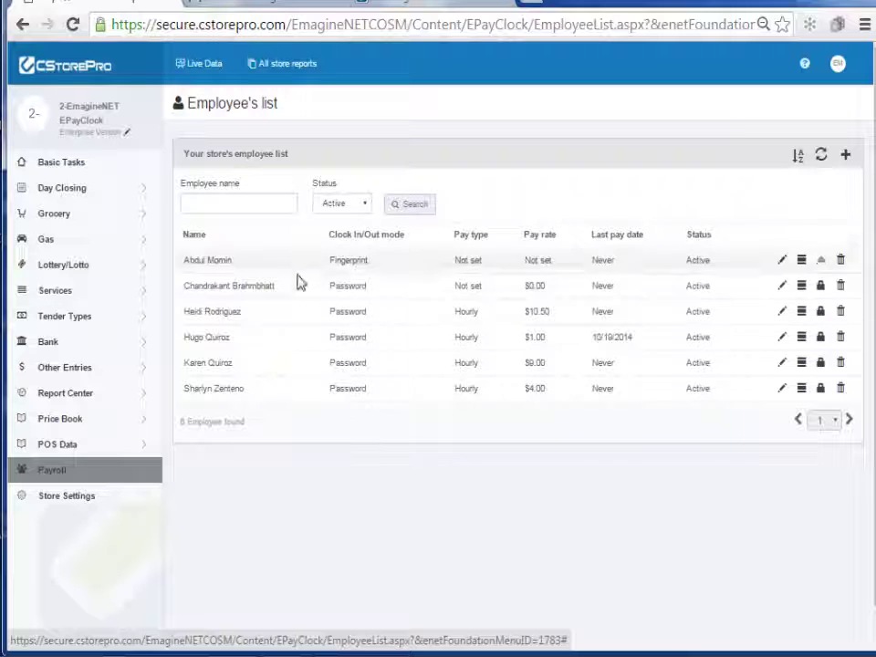
pyautogui.click(846, 155)
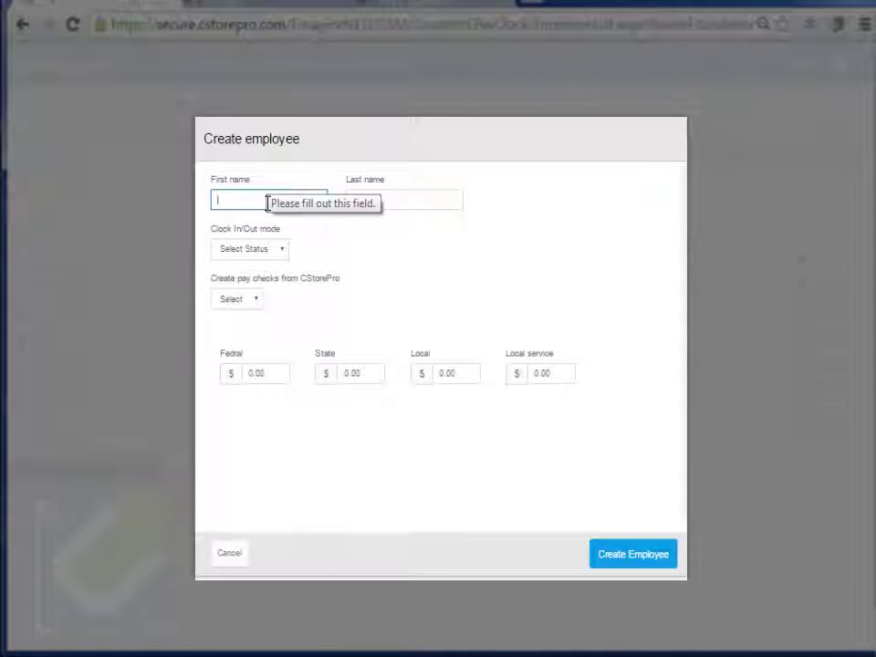
pyautogui.write('john')
pyautogui.press('Tab')
pyautogui.write('s')
pyautogui.write('oe')
# - Set the clock in/out mode to Password and enter the employee's password
pyautogui.click(280, 248)
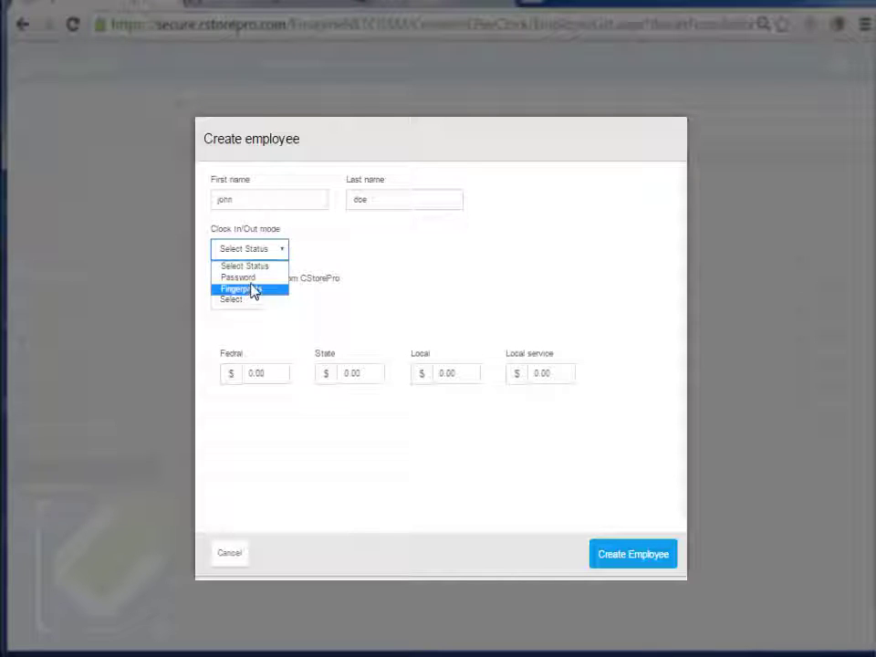
pyautogui.click(250, 281)
pyautogui.click(349, 241)
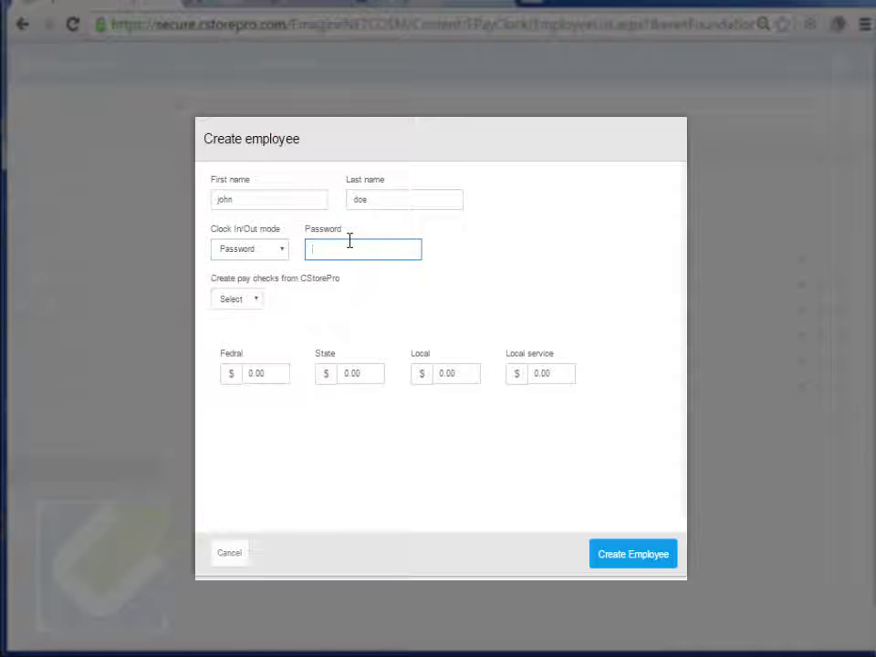
pyautogui.write('123')
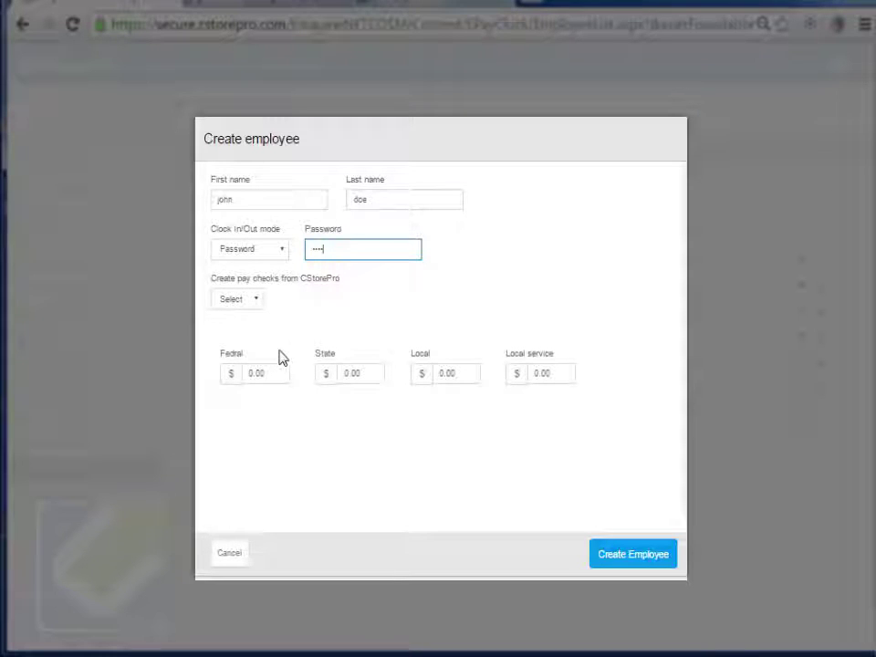
# - Set create pay checks to Yes, pay type Hourly, and pay rate 10
pyautogui.click(248, 301)
pyautogui.click(247, 328)
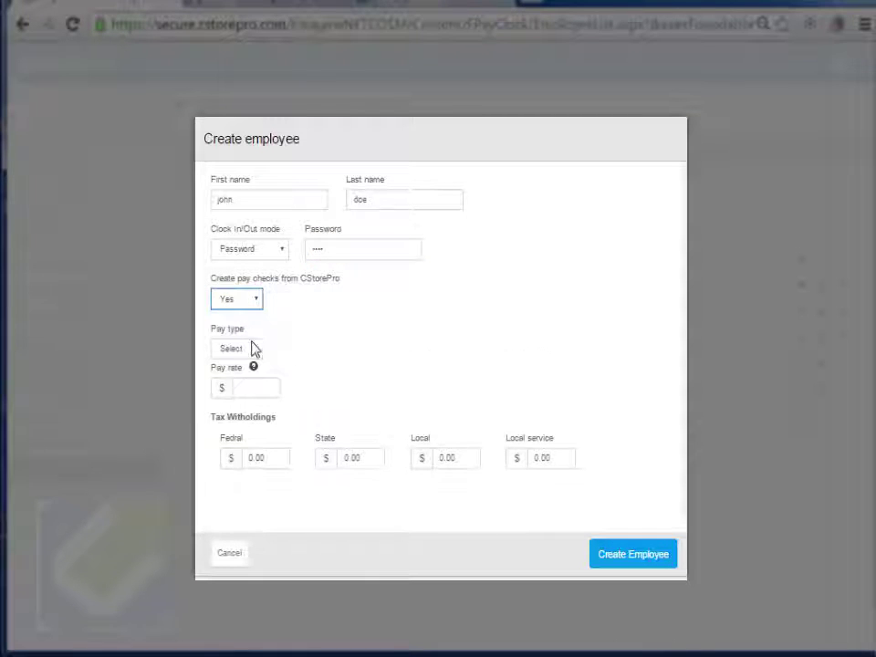
pyautogui.click(250, 350)
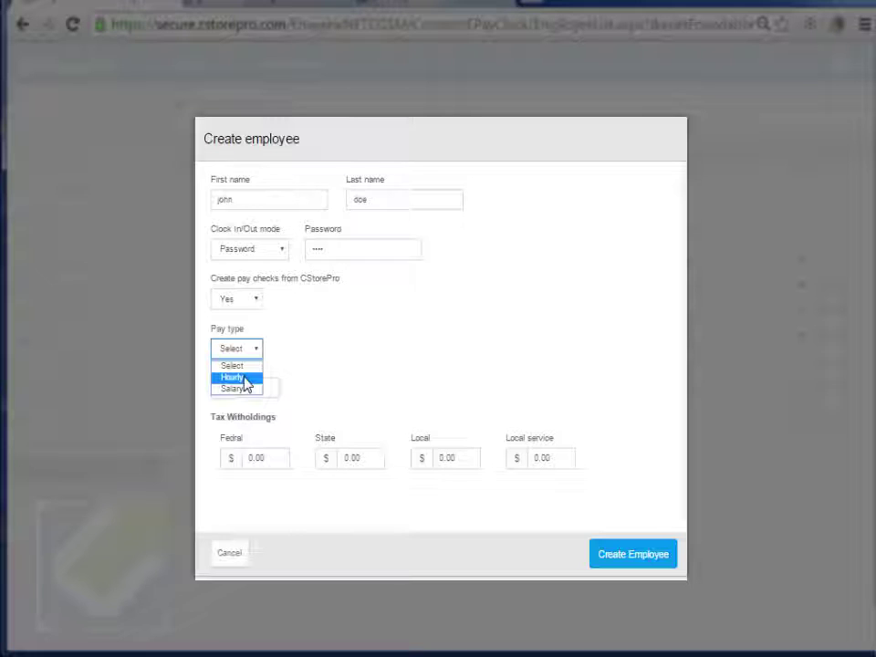
pyautogui.click(243, 378)
pyautogui.click(272, 392)
pyautogui.write('1')
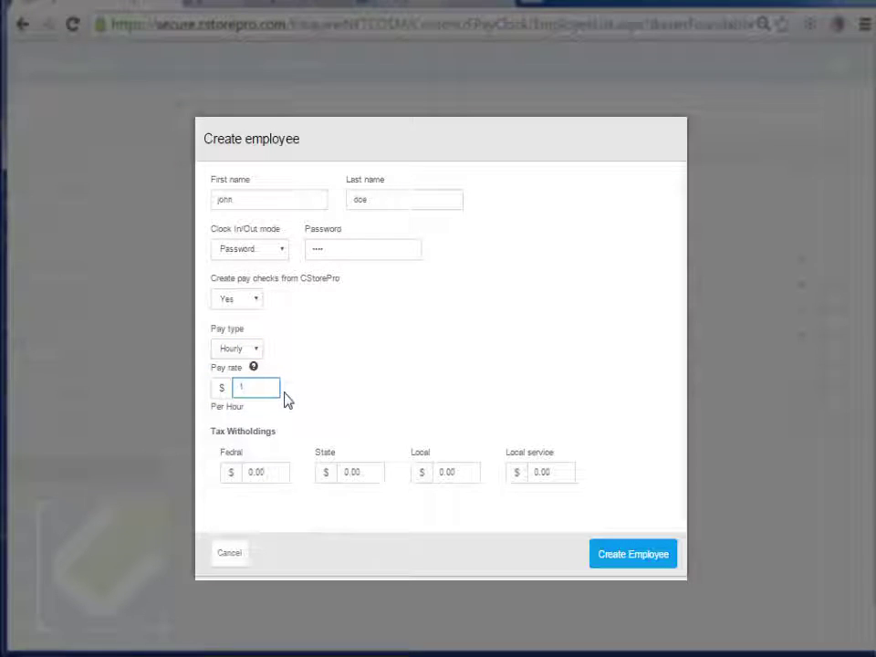
pyautogui.write('0')
pyautogui.click(310, 405)
pyautogui.moveTo(257, 374)
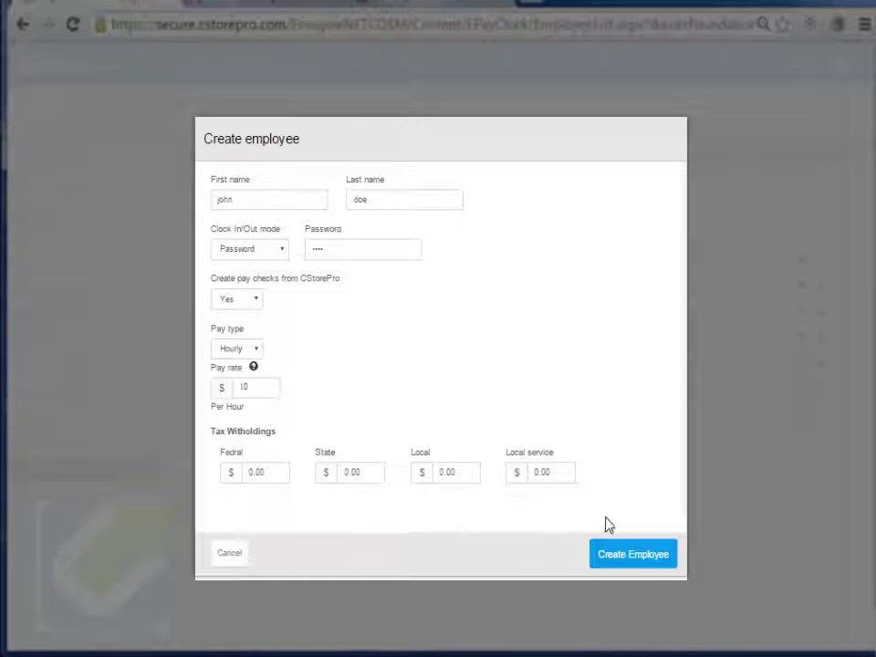
# - Create the employee record, then open the clock station via the ePayClock shortcut
pyautogui.click(636, 554)
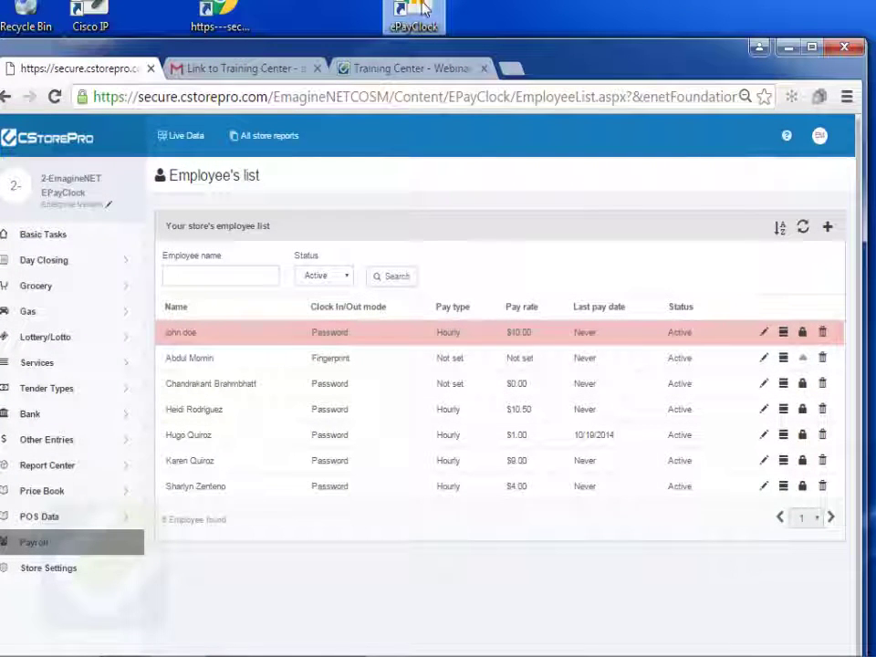
pyautogui.doubleClick(419, 13)
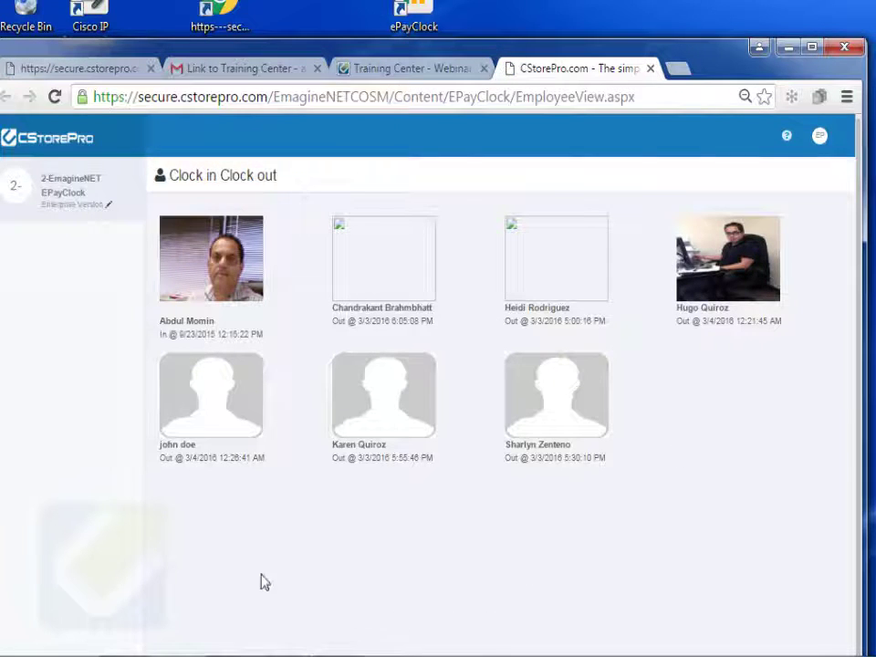
# - Clock the new employee in with their password, declining Chrome's save-password prompt
pyautogui.click(210, 420)
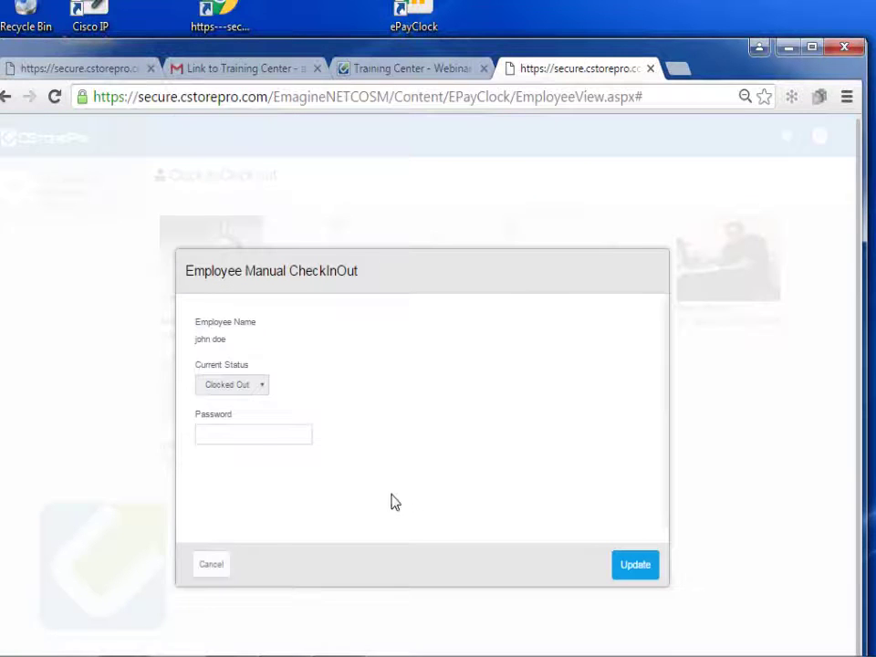
pyautogui.click(221, 435)
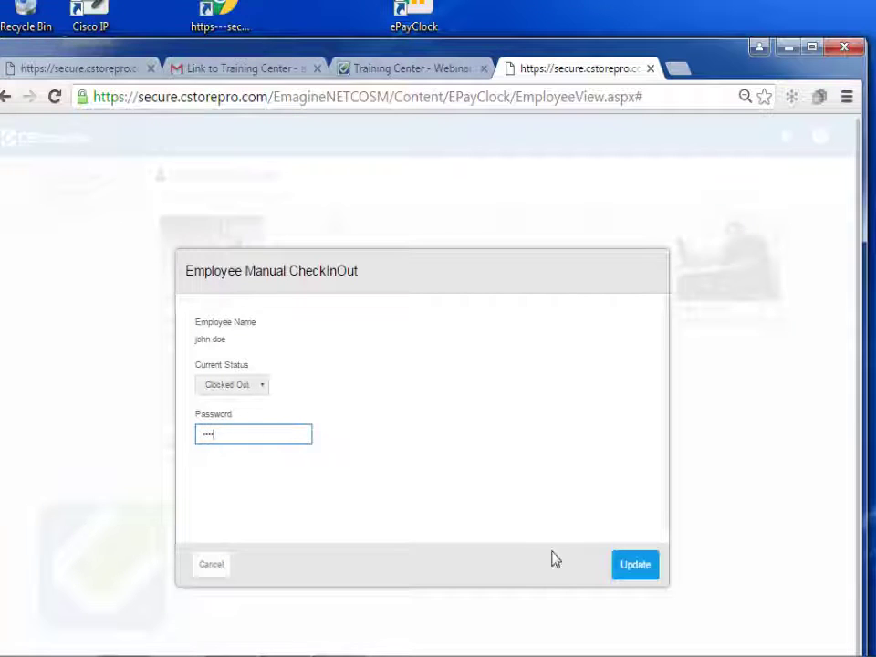
pyautogui.click(626, 566)
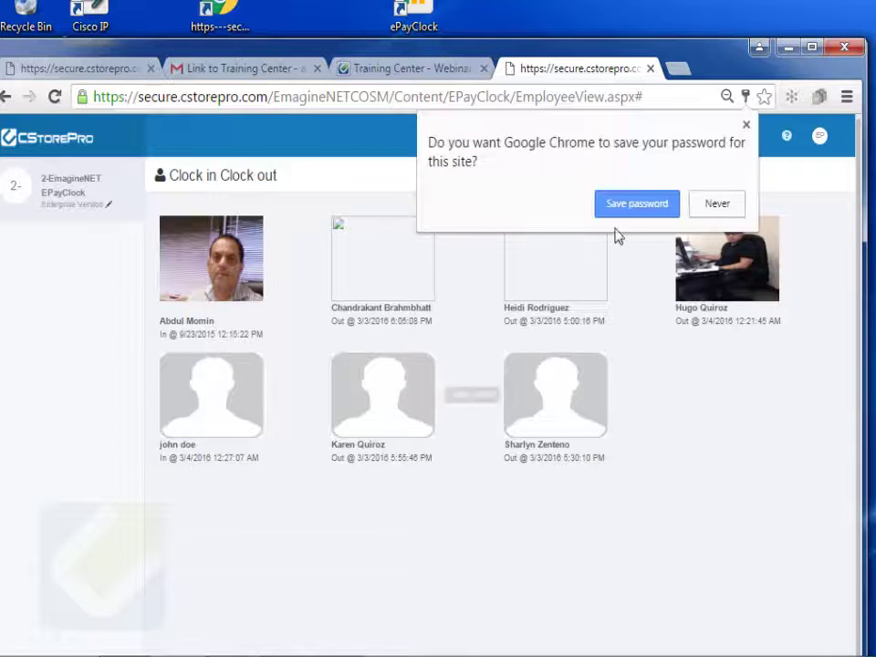
pyautogui.click(714, 206)
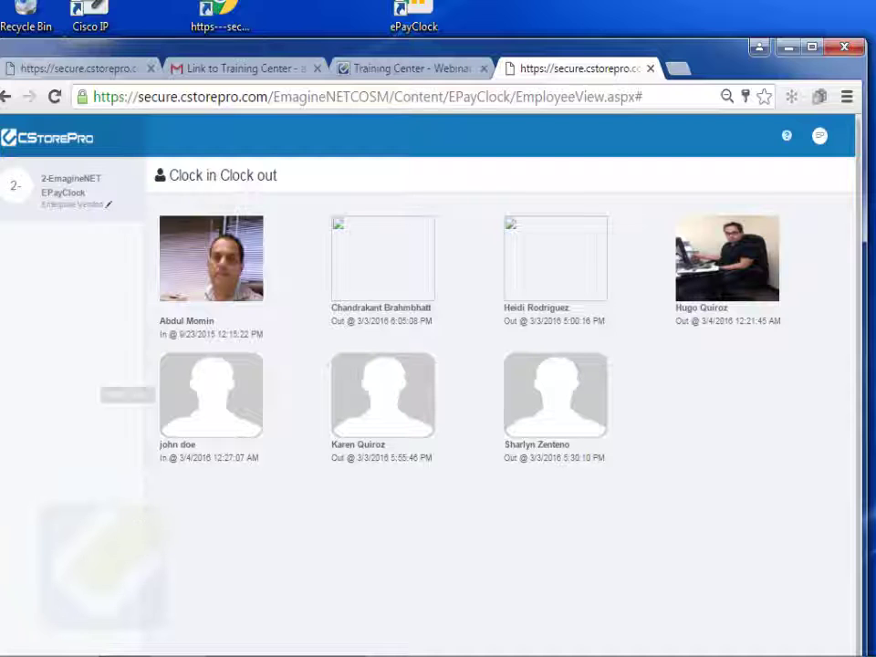
# - Clock the new employee back out with their password
pyautogui.click(220, 416)
pyautogui.click(227, 434)
pyautogui.write('•')
pyautogui.click(636, 565)
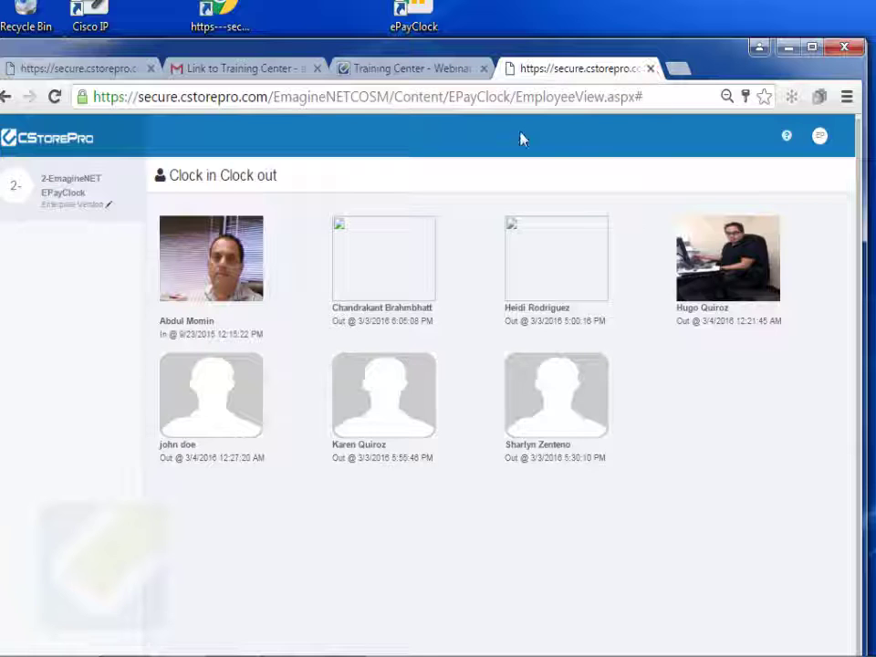
# - Close the clock station and try opening the Payroll Timesheet
pyautogui.click(651, 71)
pyautogui.click(57, 70)
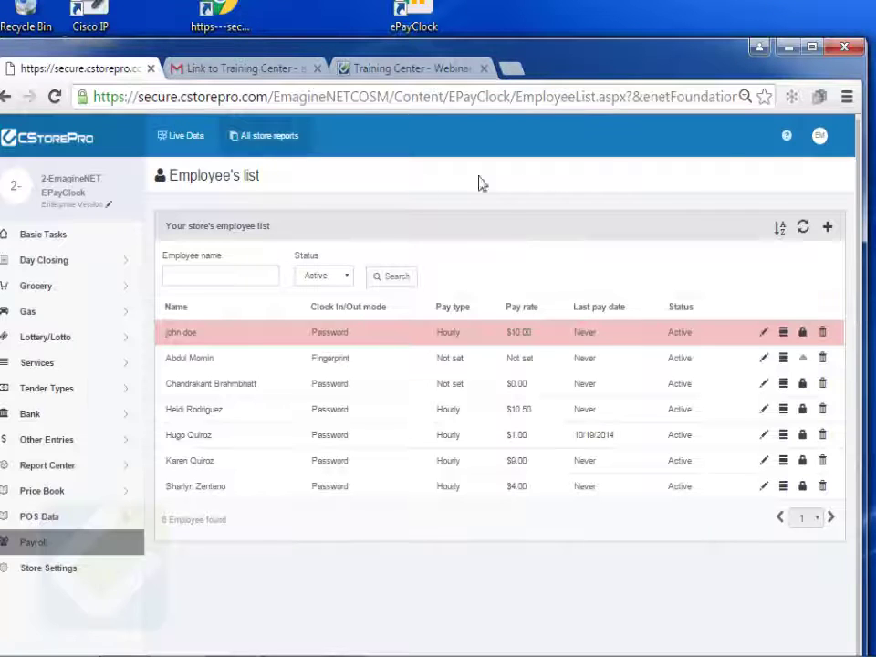
pyautogui.click(339, 97)
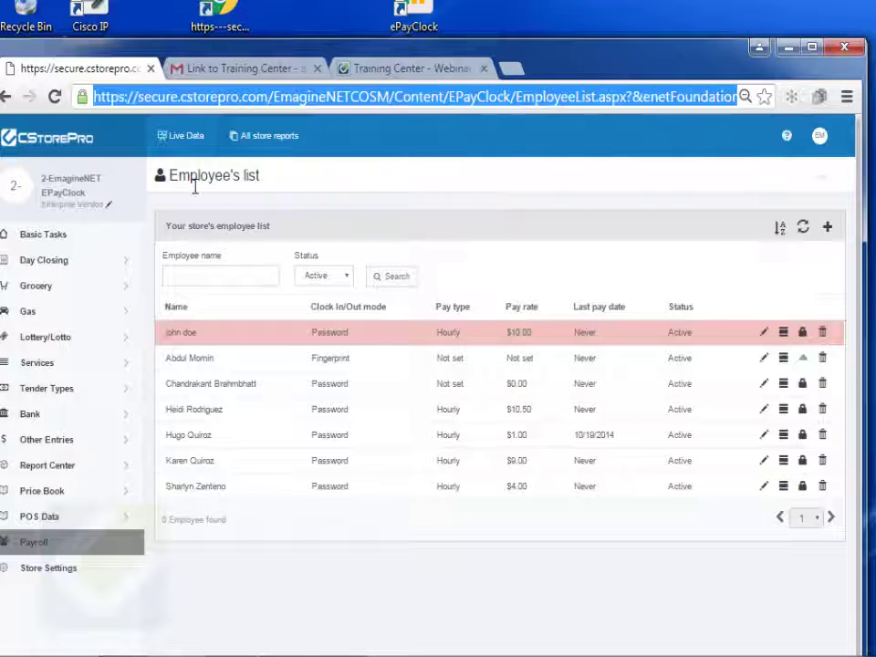
pyautogui.click(137, 545)
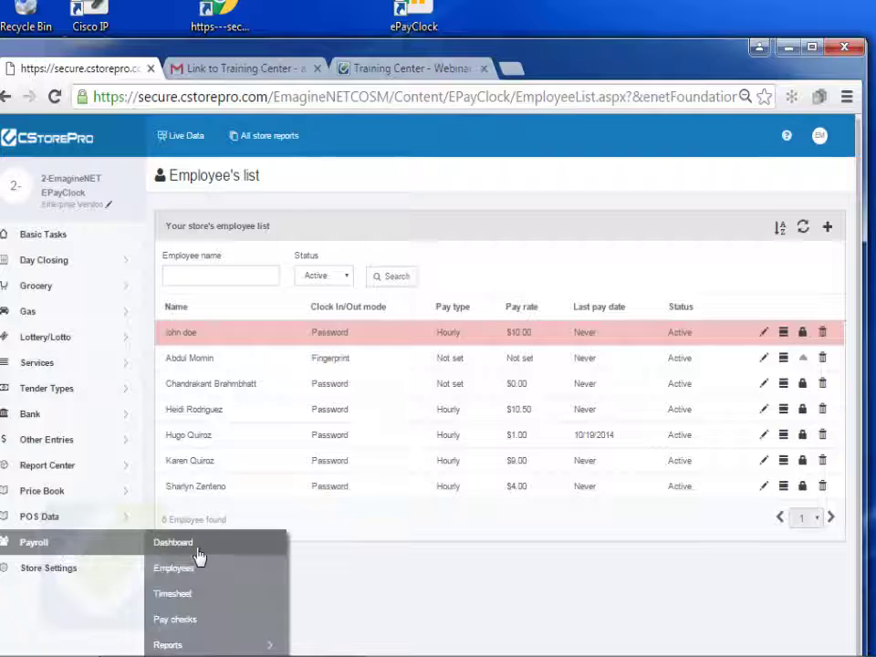
pyautogui.click(276, 595)
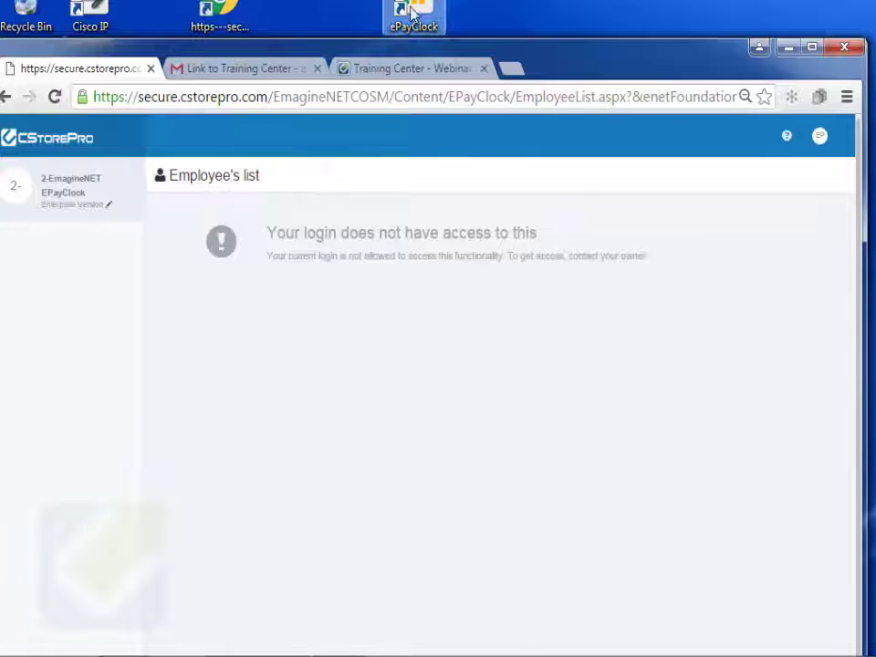
# - Sign out and enter the account username on the login page
pyautogui.click(819, 135)
pyautogui.click(792, 245)
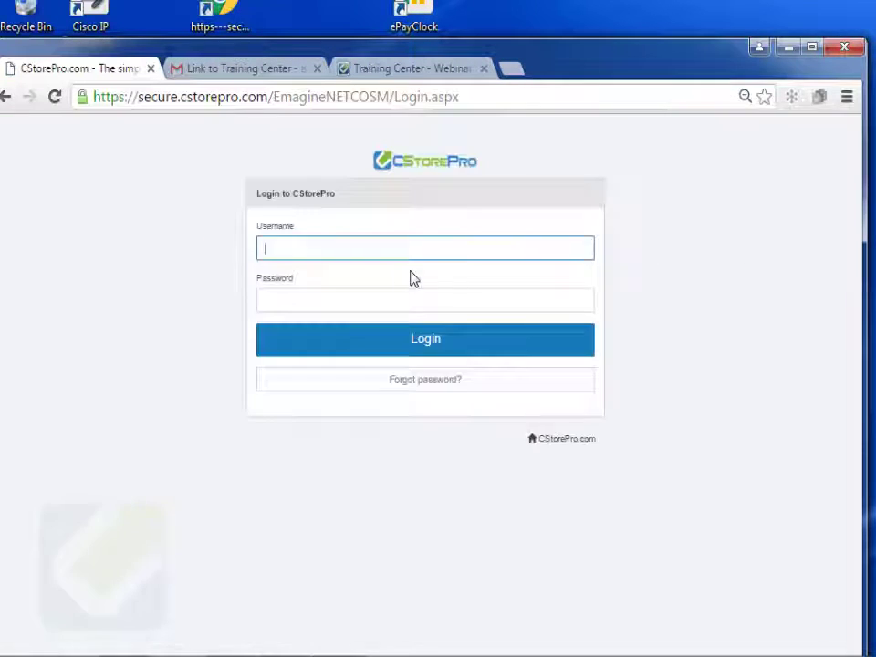
pyautogui.write('emag')
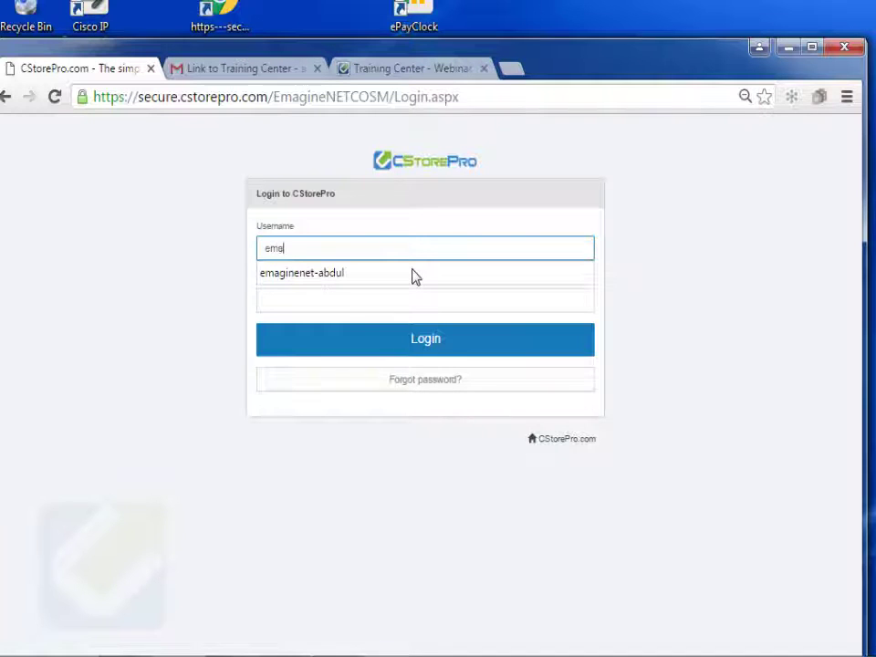
pyautogui.write('inenet')
pyautogui.click(412, 275)
pyautogui.press('Tab')
# - Enter the password to log in, then open Payroll > Timesheet to list employee shifts
pyautogui.write('********')
pyautogui.press('Return')
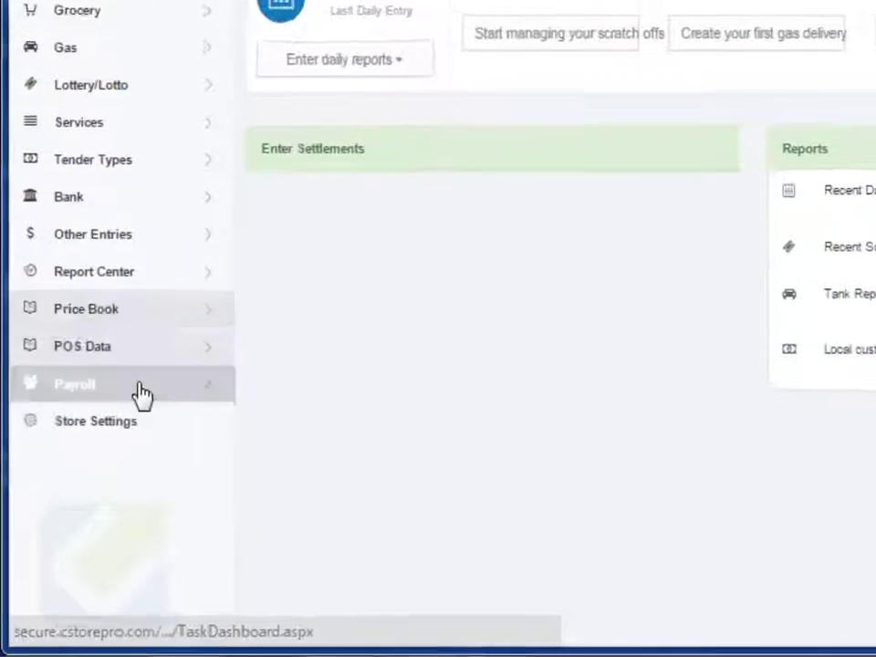
pyautogui.click(141, 394)
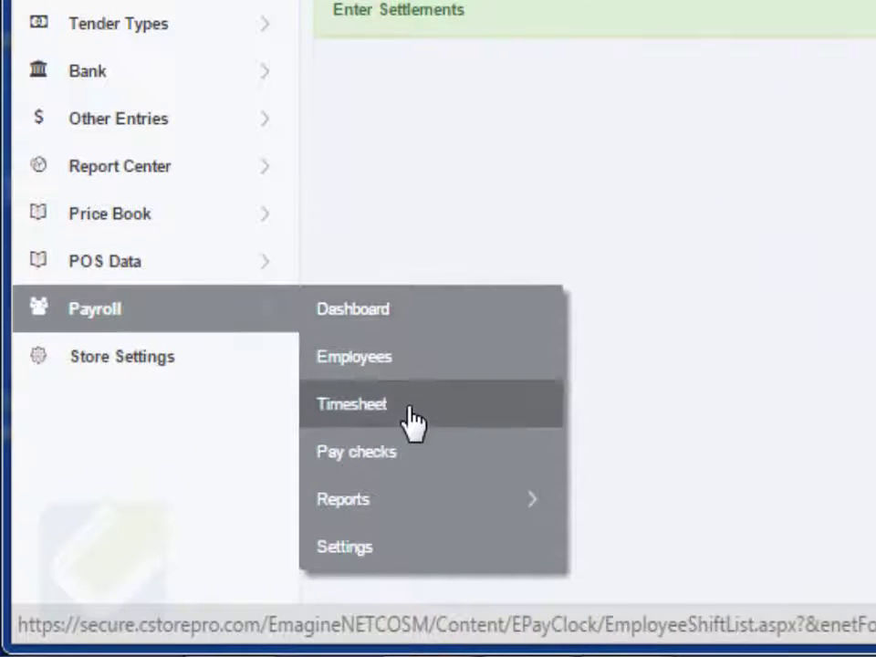
pyautogui.click(412, 410)
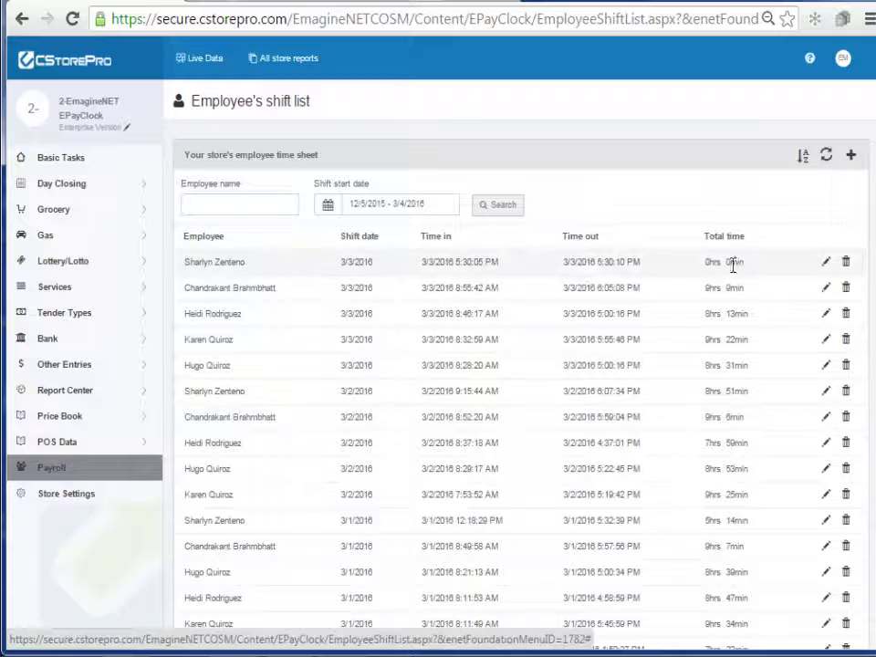
# - Open the Payroll Summary hours report with dates 02/15/2016 to 02/28/2016
pyautogui.click(113, 467)
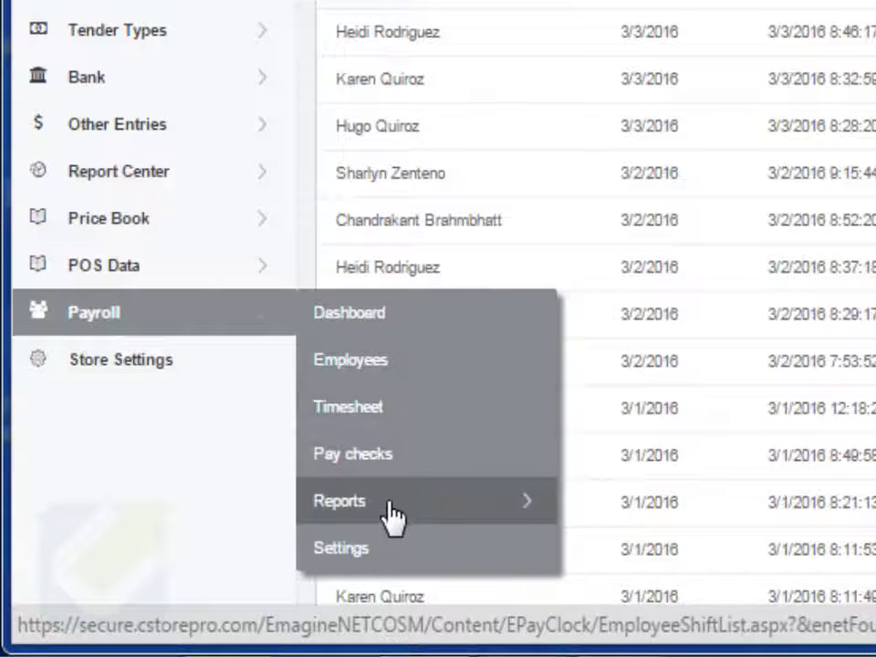
pyautogui.click(522, 511)
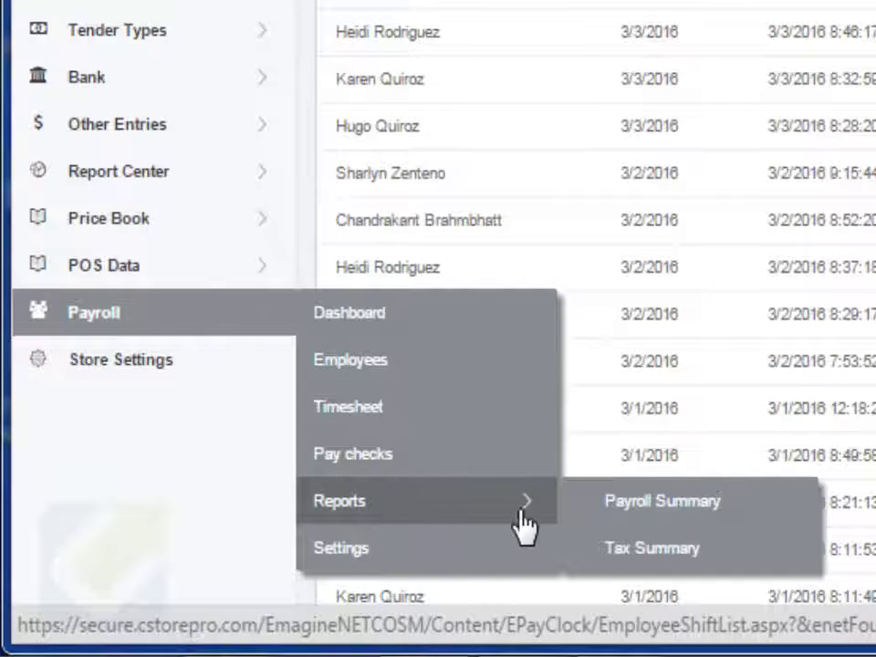
pyautogui.click(673, 511)
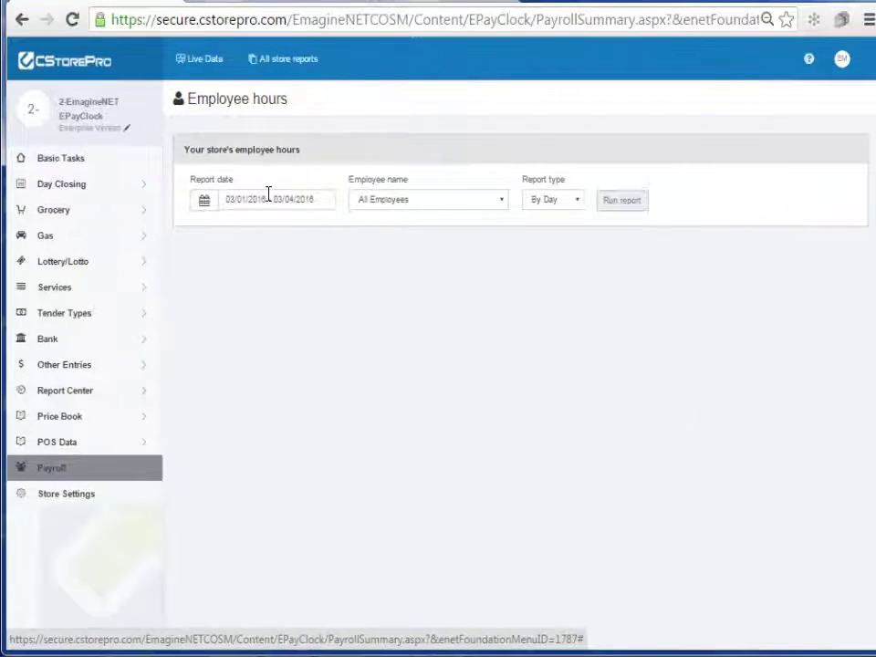
pyautogui.click(289, 157)
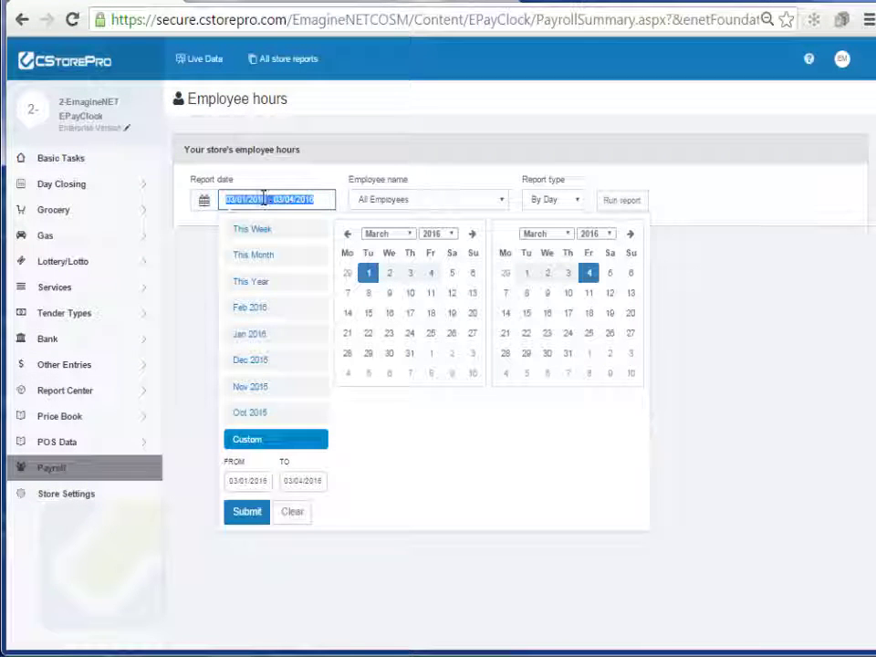
pyautogui.click(347, 236)
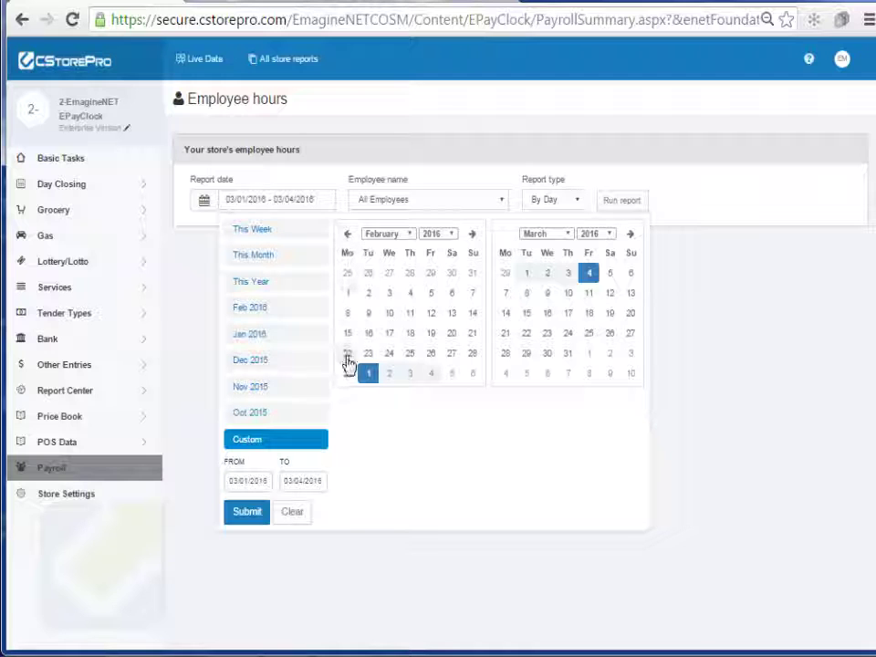
pyautogui.click(348, 334)
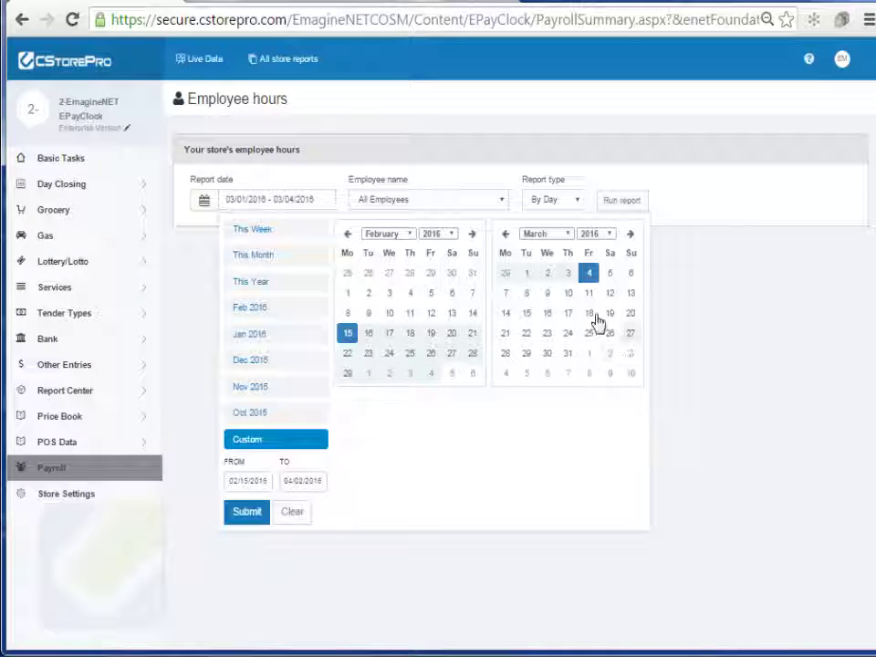
pyautogui.click(505, 235)
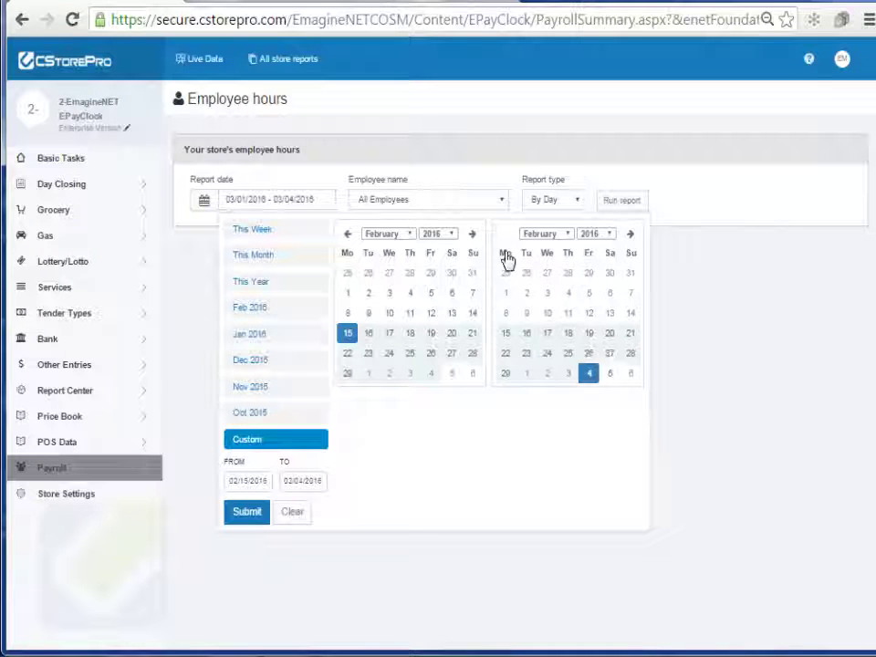
pyautogui.click(630, 353)
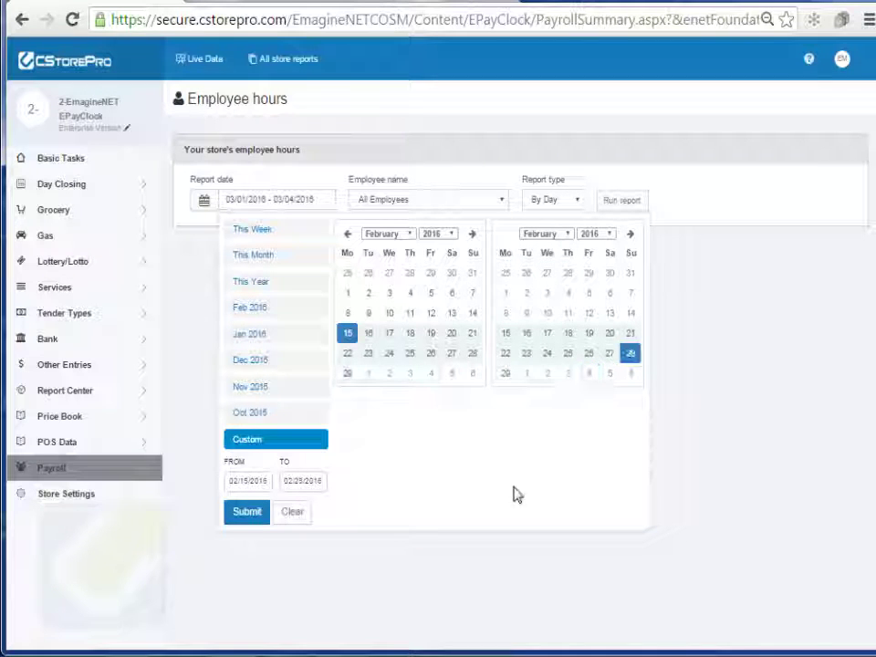
pyautogui.click(248, 512)
# - Choose a single employee and the By Day report type
pyautogui.click(446, 202)
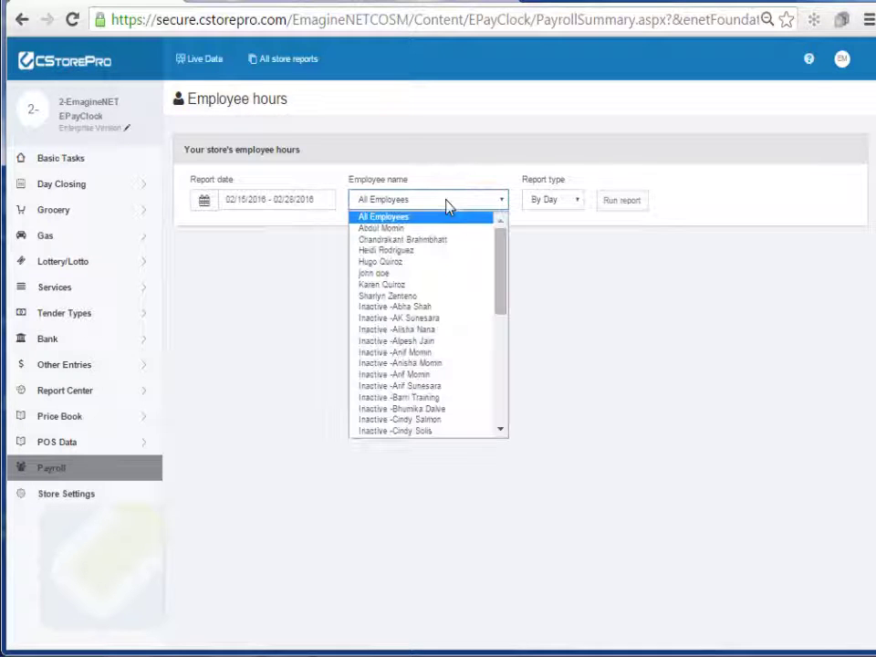
pyautogui.click(406, 263)
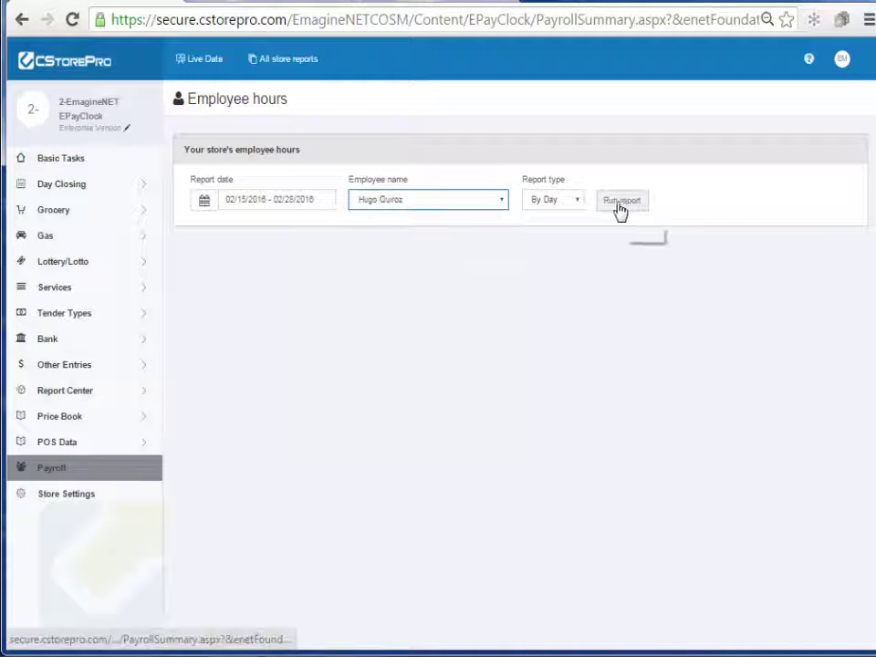
pyautogui.click(551, 203)
pyautogui.click(547, 216)
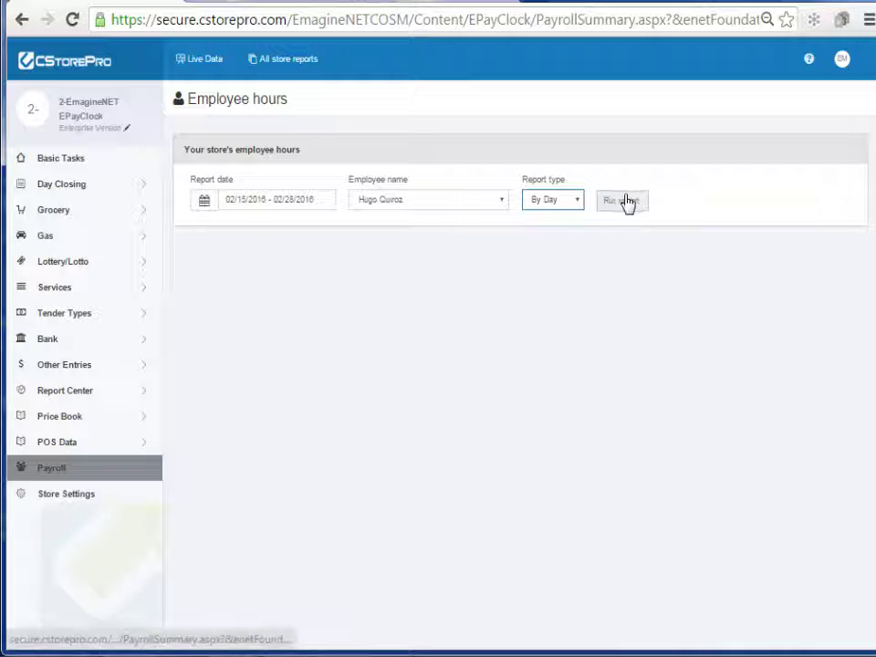
pyautogui.click(626, 201)
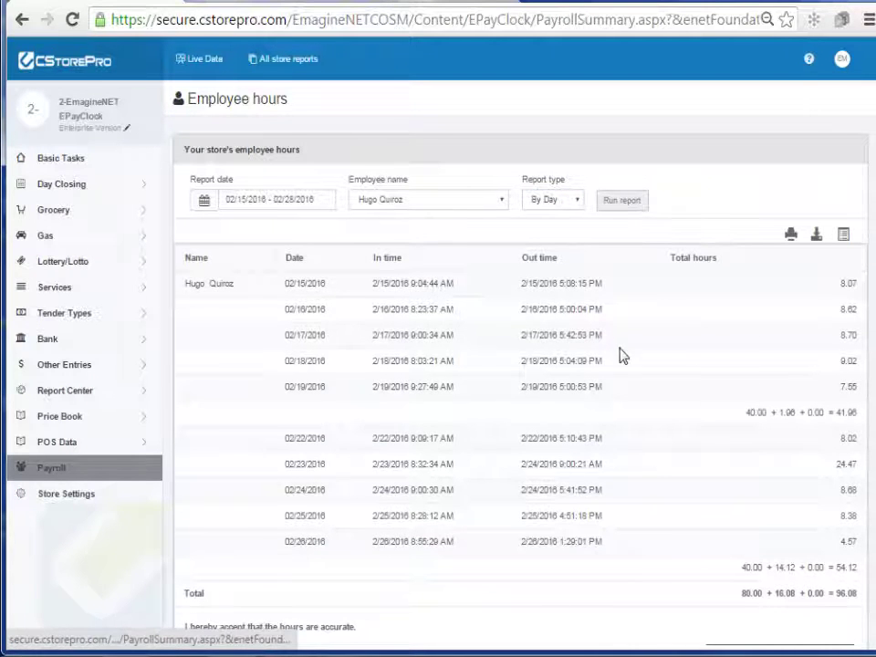
pyautogui.moveTo(745, 413); pyautogui.dragTo(824, 414)
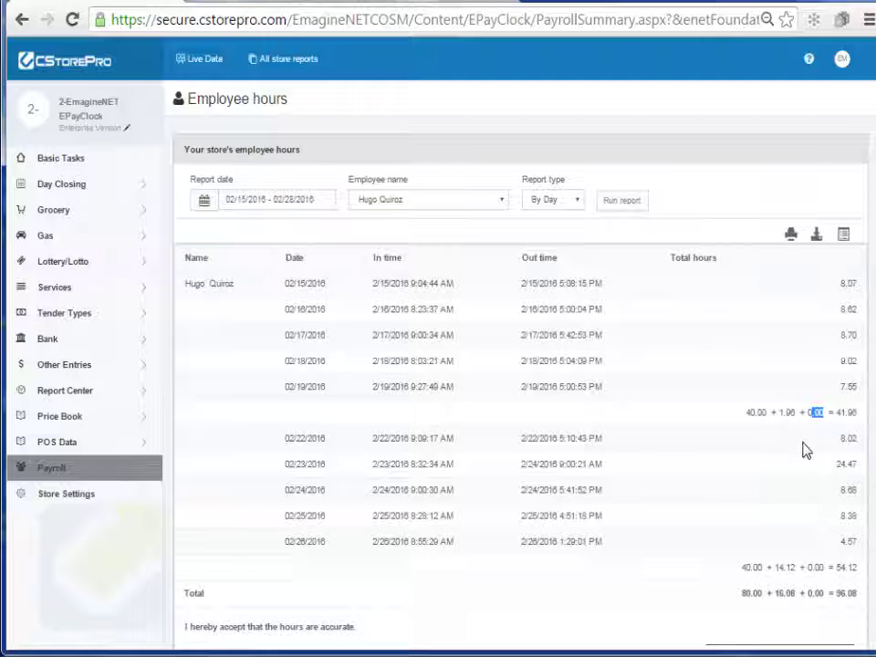
pyautogui.doubleClick(847, 413)
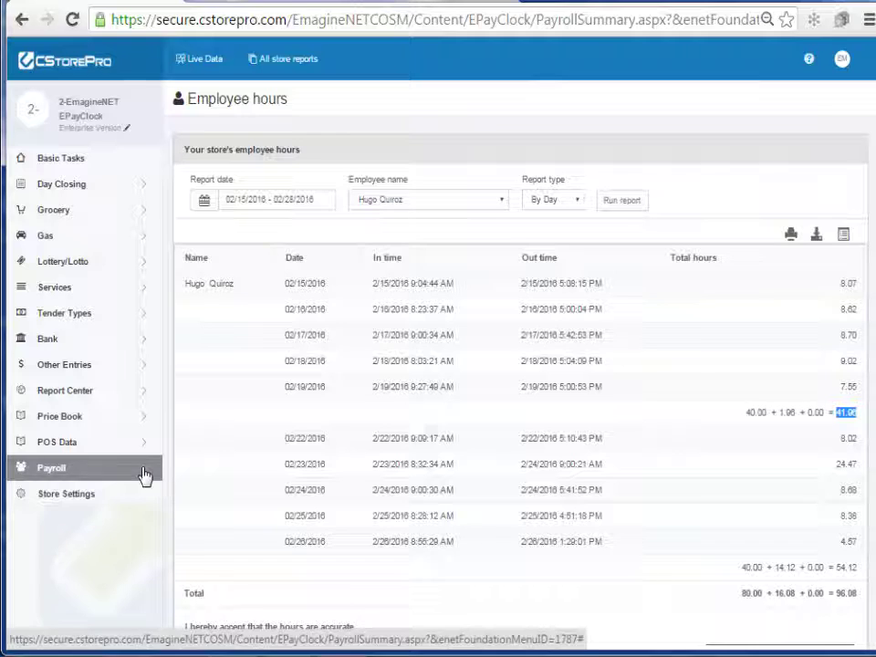
# - Start a new paycheck on the Pay checks page for the employee from the hours report
pyautogui.moveTo(121, 479)
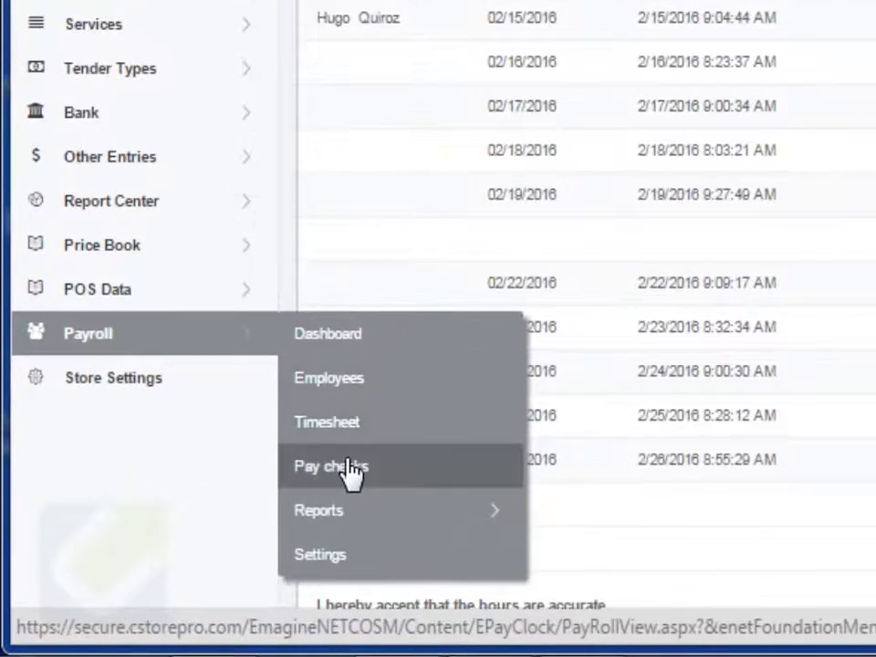
pyautogui.click(352, 470)
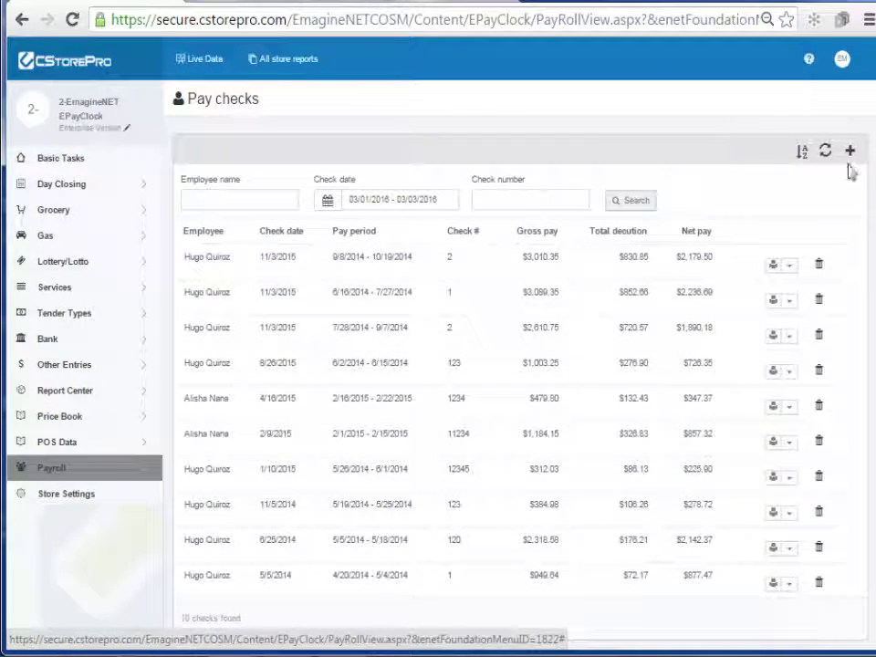
pyautogui.click(850, 151)
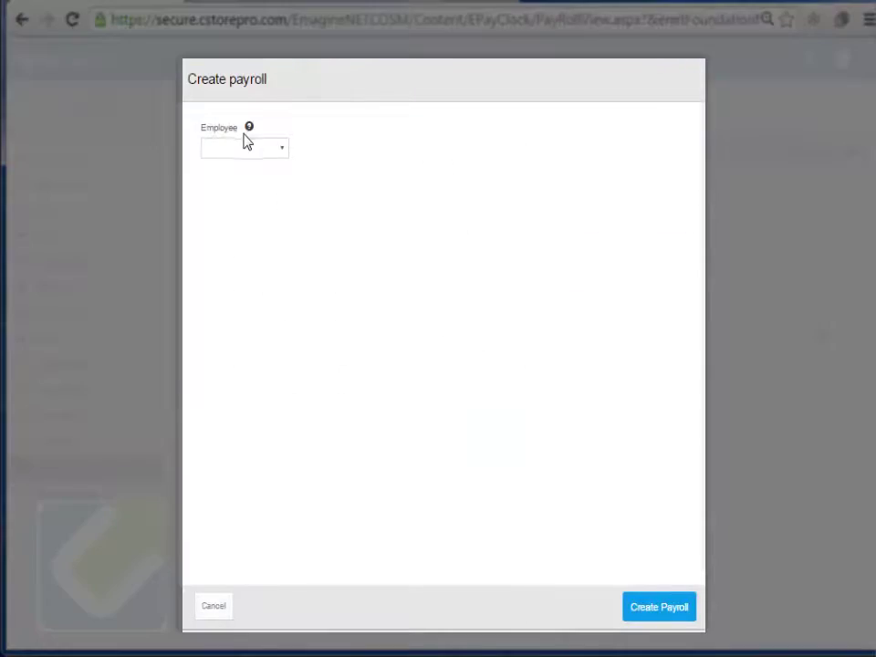
pyautogui.click(246, 146)
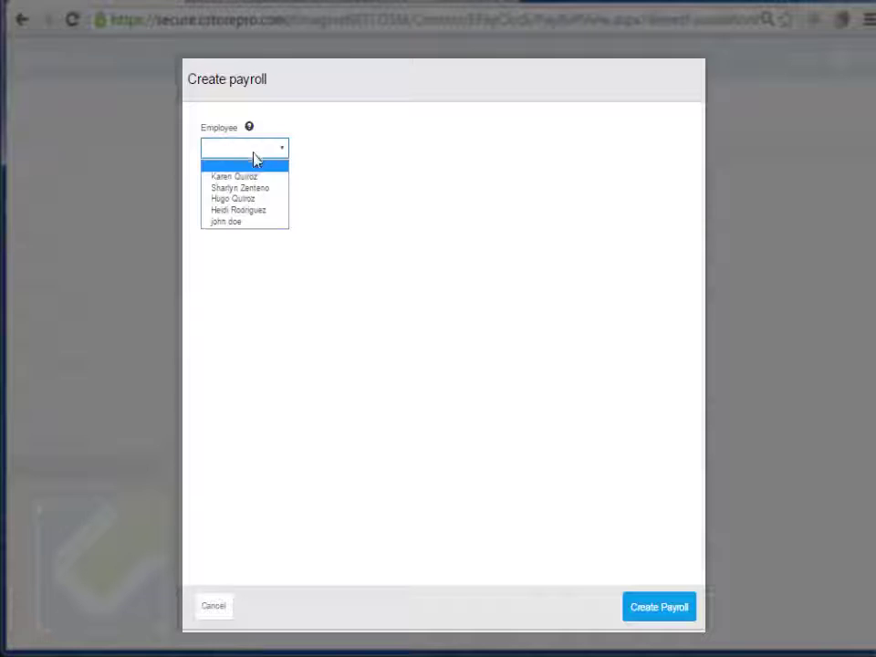
pyautogui.click(250, 202)
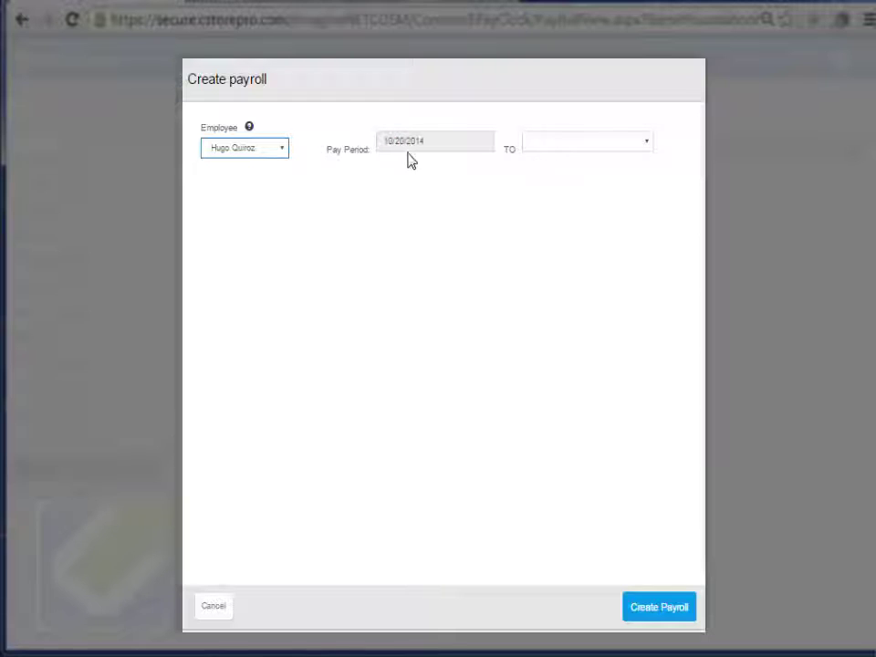
# - Choose the pay period end date, trying November 2 and October 26, 2014
pyautogui.click(596, 146)
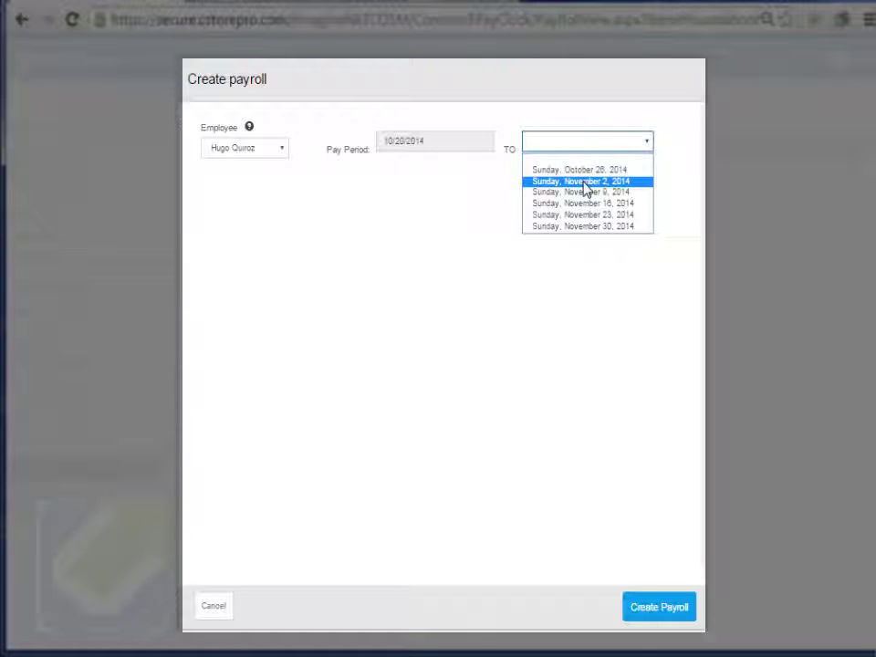
pyautogui.click(585, 182)
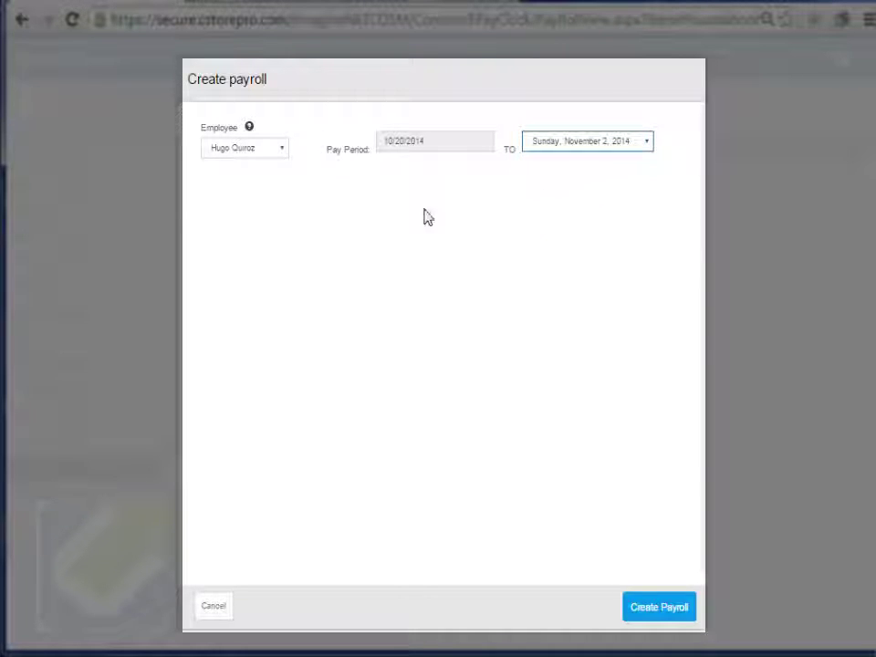
pyautogui.click(588, 144)
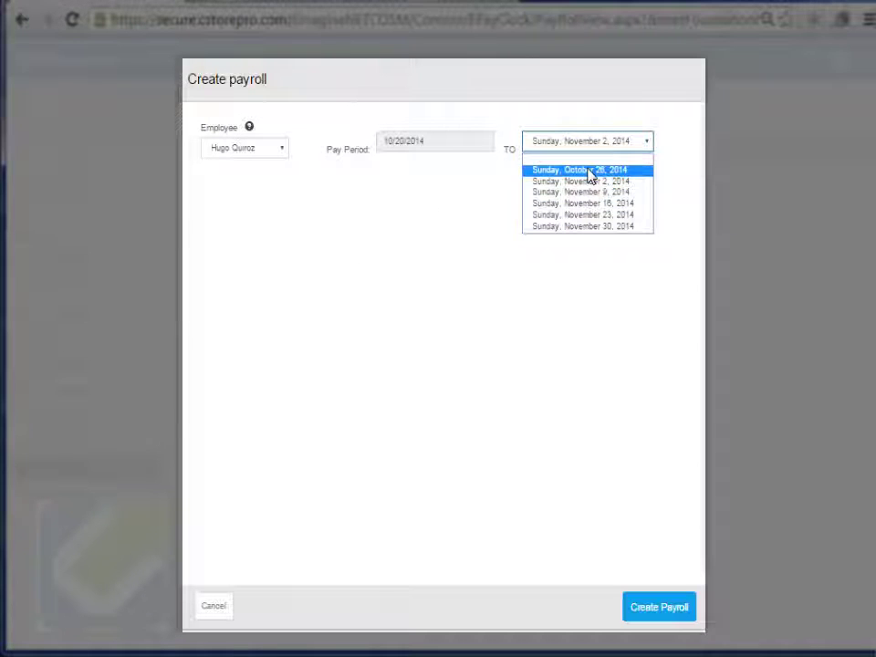
pyautogui.click(611, 271)
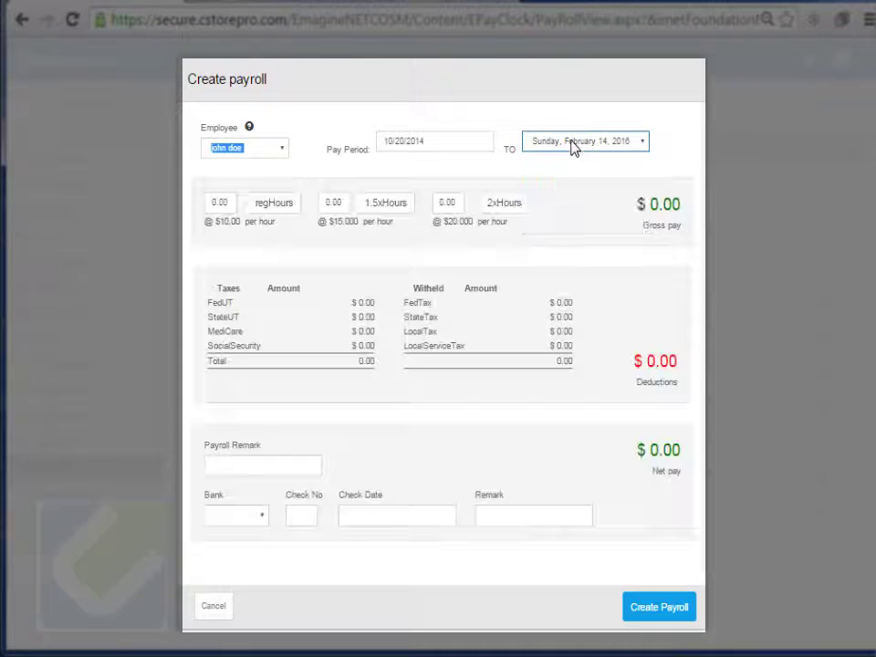
pyautogui.click(571, 143)
# - Keep February 14, 2016 as period end, then enter 34 regular, 2 time-and-a-half, 1 double-time hours
pyautogui.click(571, 144)
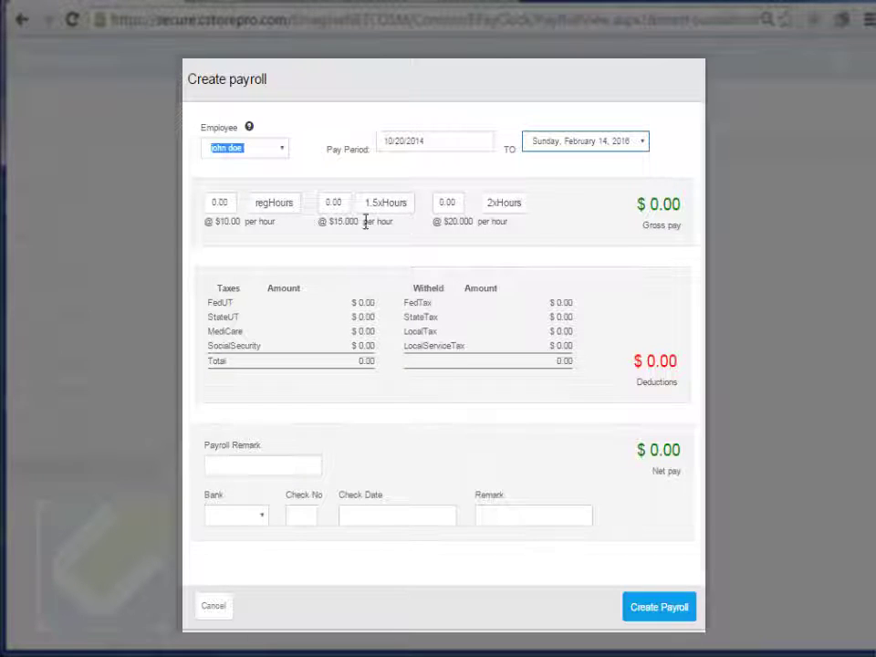
pyautogui.click(226, 207)
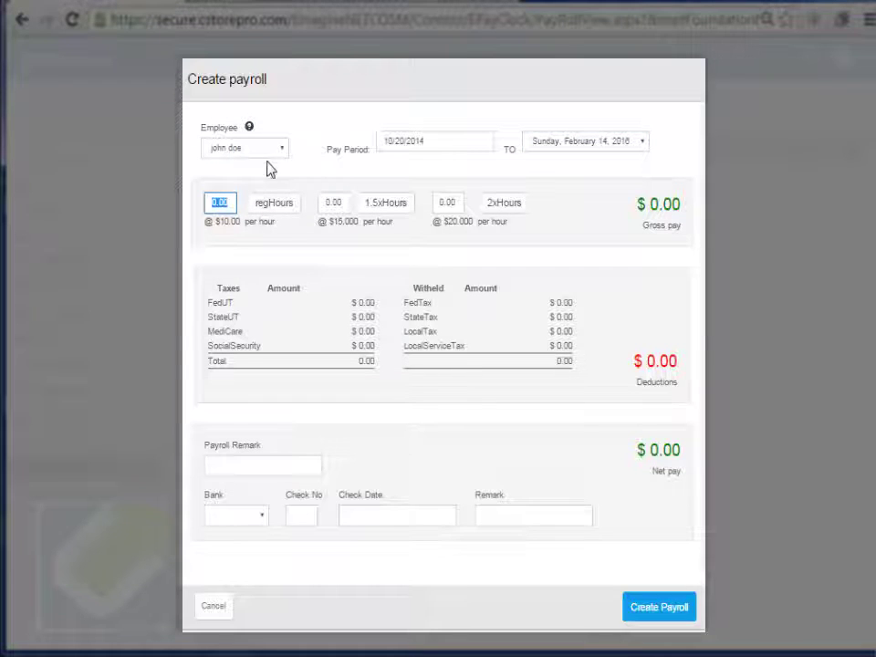
pyautogui.write('34')
pyautogui.click(345, 197)
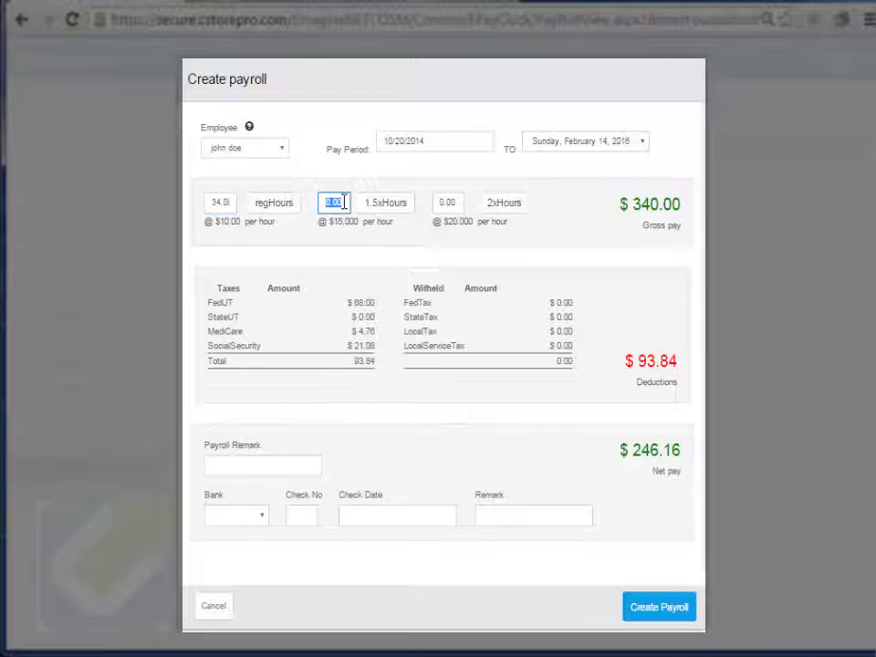
pyautogui.write('2')
pyautogui.click(457, 205)
pyautogui.write('1')
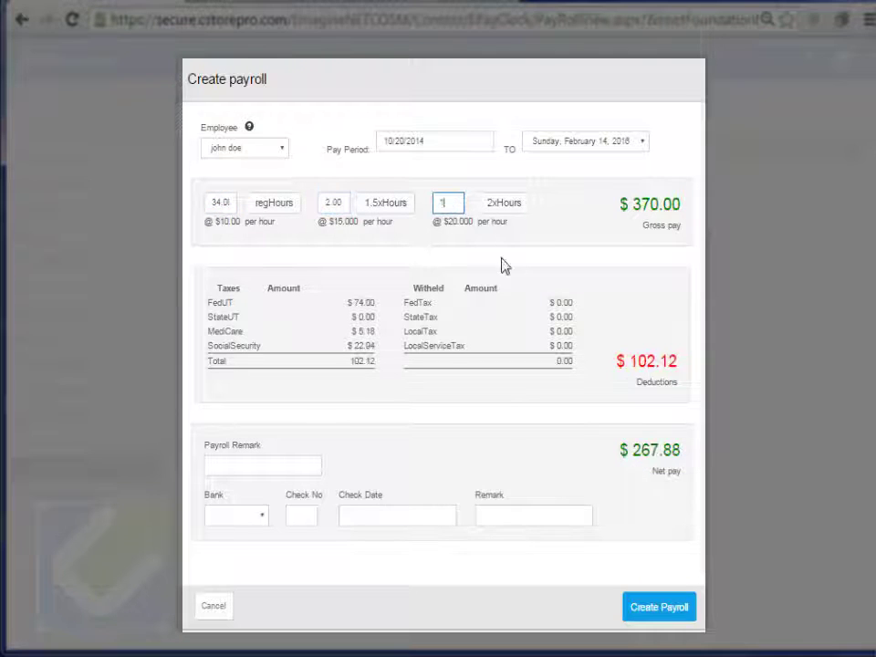
pyautogui.click(467, 240)
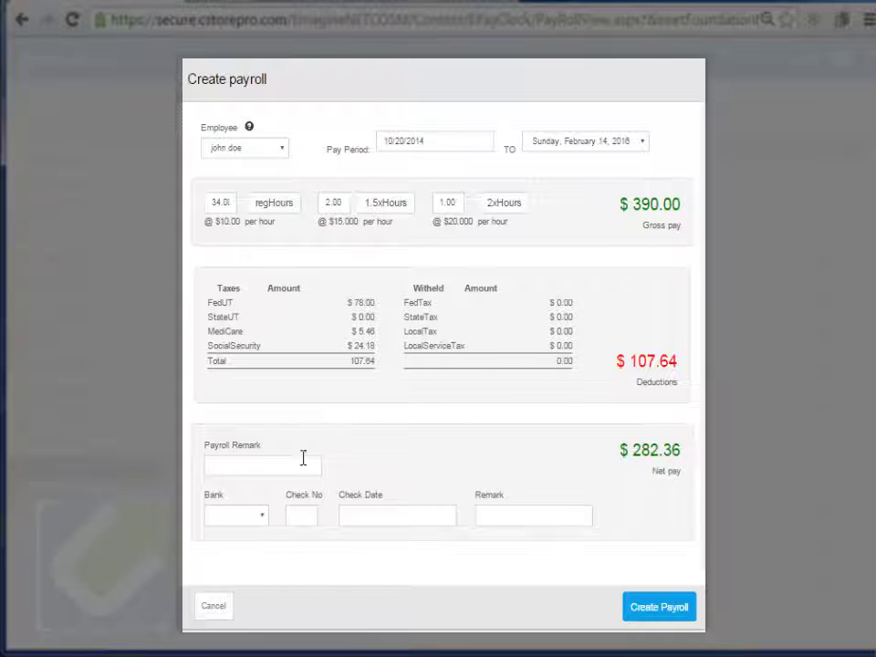
# - Fill in bank Test Acct and check date 03/04/2016, then move to the remark field
pyautogui.click(245, 467)
pyautogui.click(255, 517)
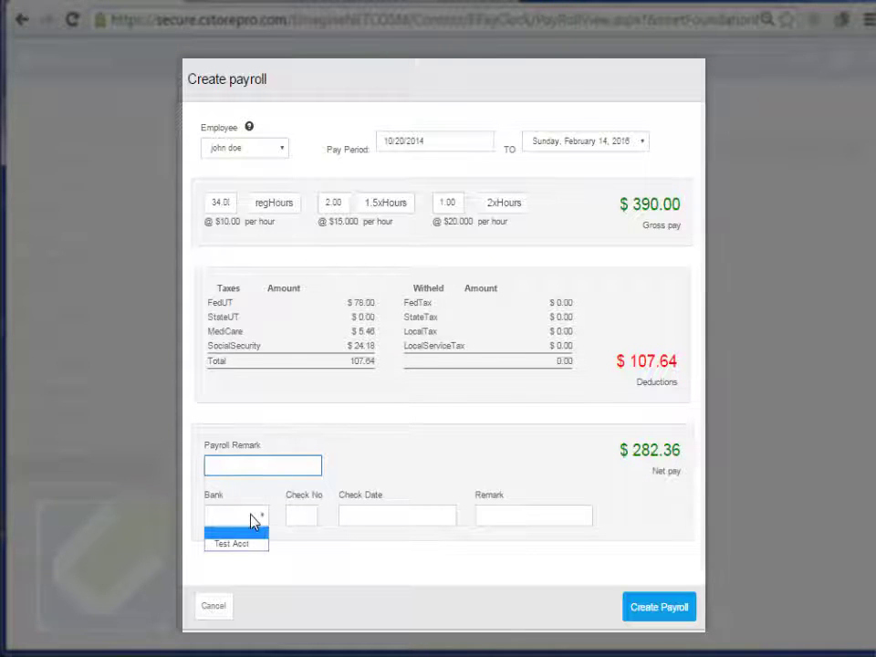
pyautogui.click(293, 514)
pyautogui.click(375, 519)
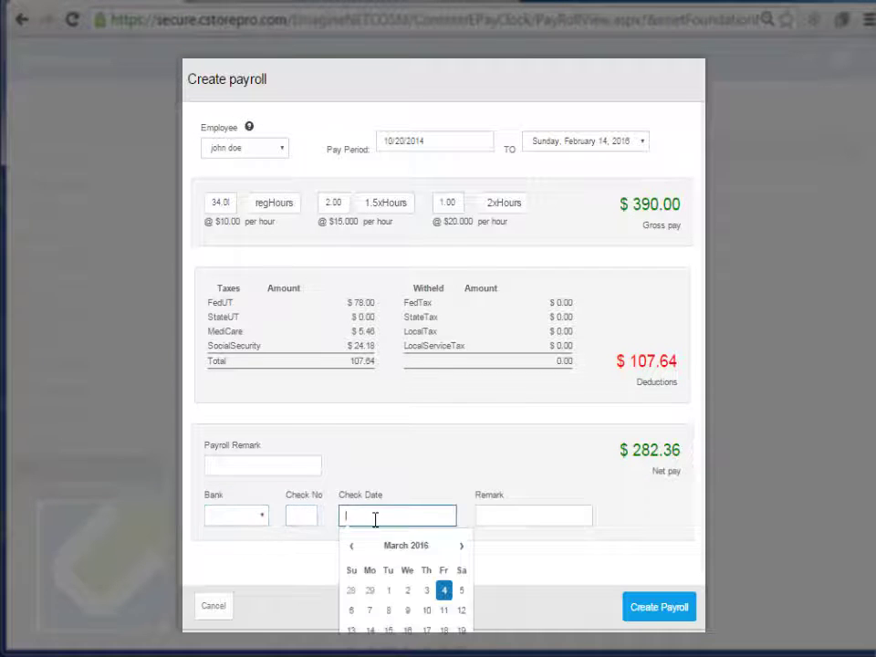
pyautogui.click(525, 519)
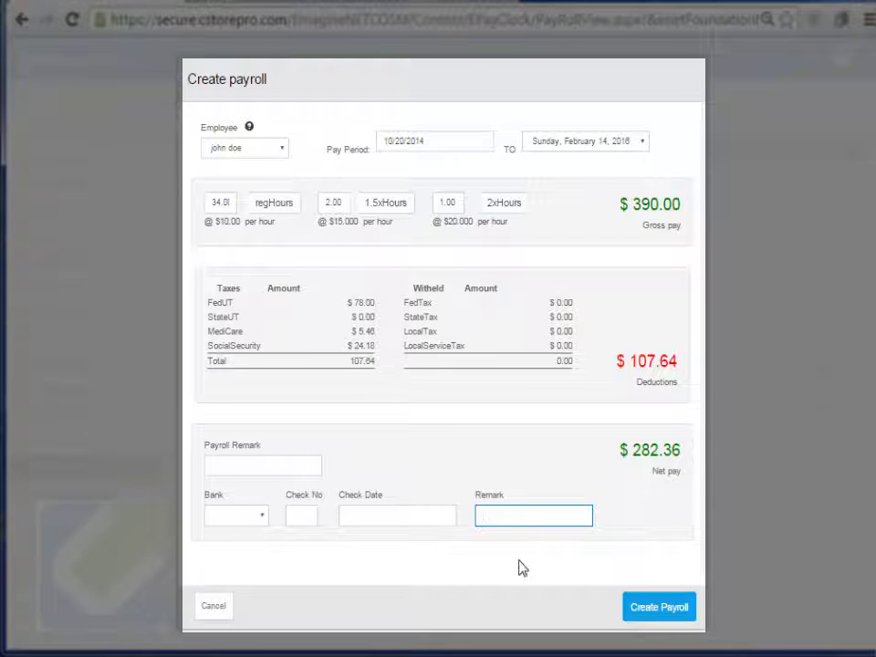
pyautogui.click(250, 514)
pyautogui.click(250, 543)
pyautogui.click(304, 516)
pyautogui.click(354, 516)
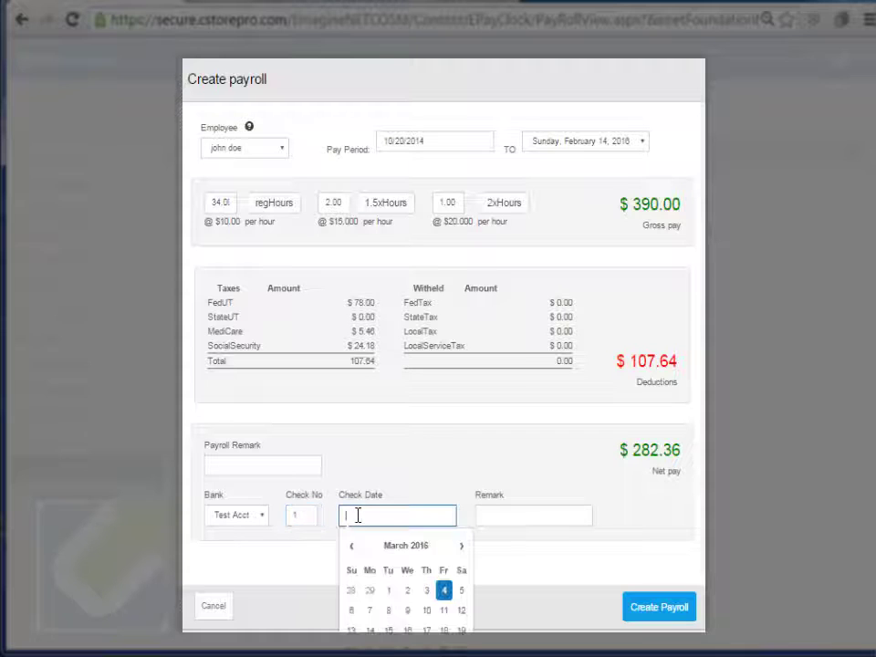
pyautogui.click(445, 591)
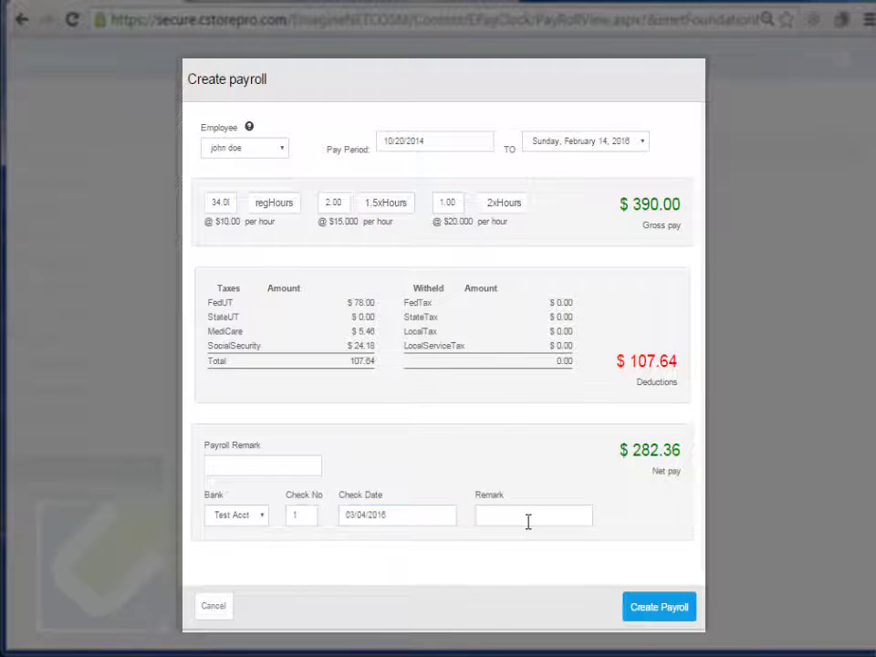
pyautogui.click(528, 521)
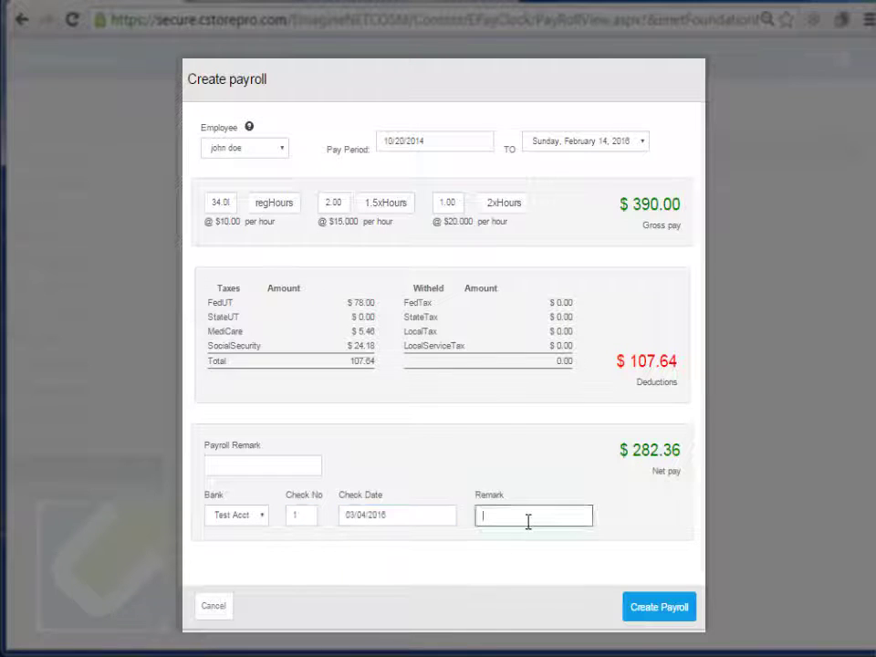
pyautogui.click(660, 608)
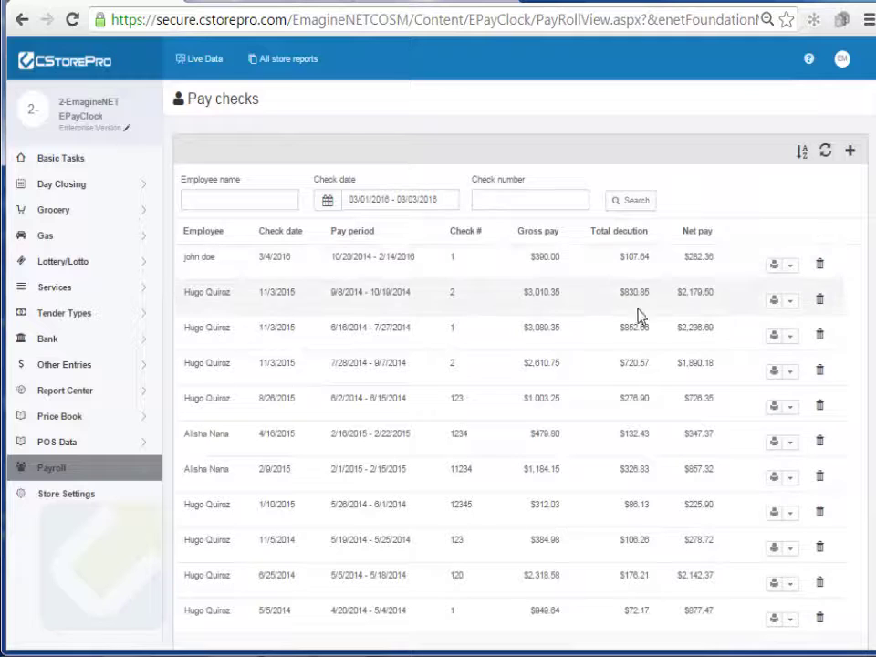
pyautogui.click(773, 267)
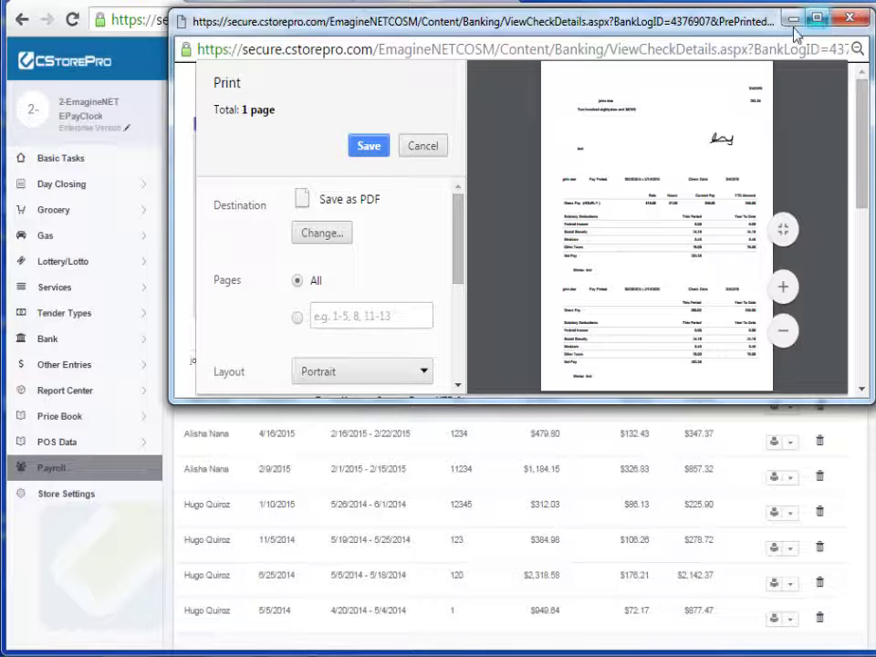
pyautogui.doubleClick(721, 27)
pyautogui.moveTo(678, 4); pyautogui.dragTo(216, 105)
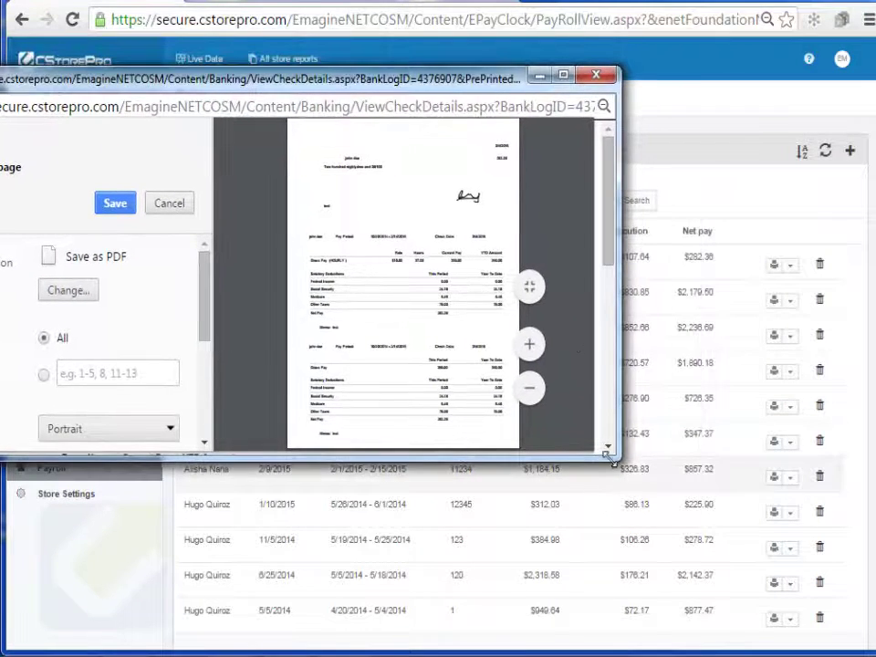
pyautogui.doubleClick(274, 73)
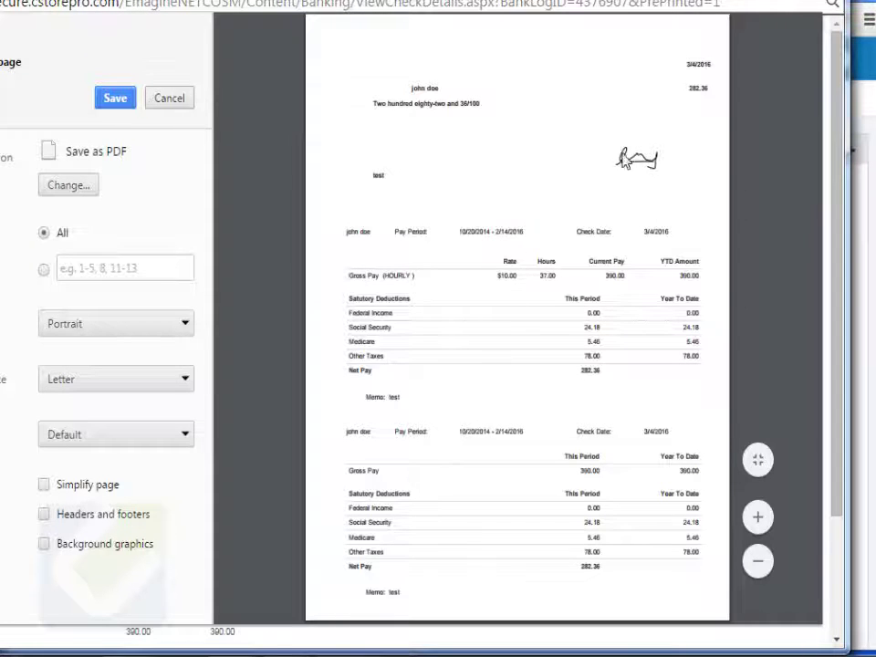
pyautogui.click(170, 100)
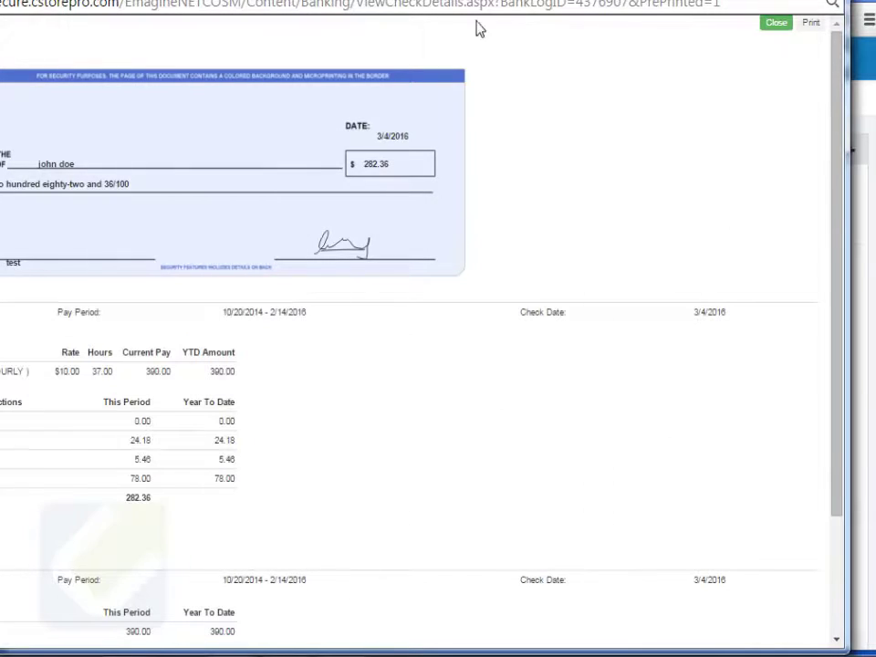
# - Close the check window and show the Payroll section's Reports list
pyautogui.hotkey('ctrl', 'w')
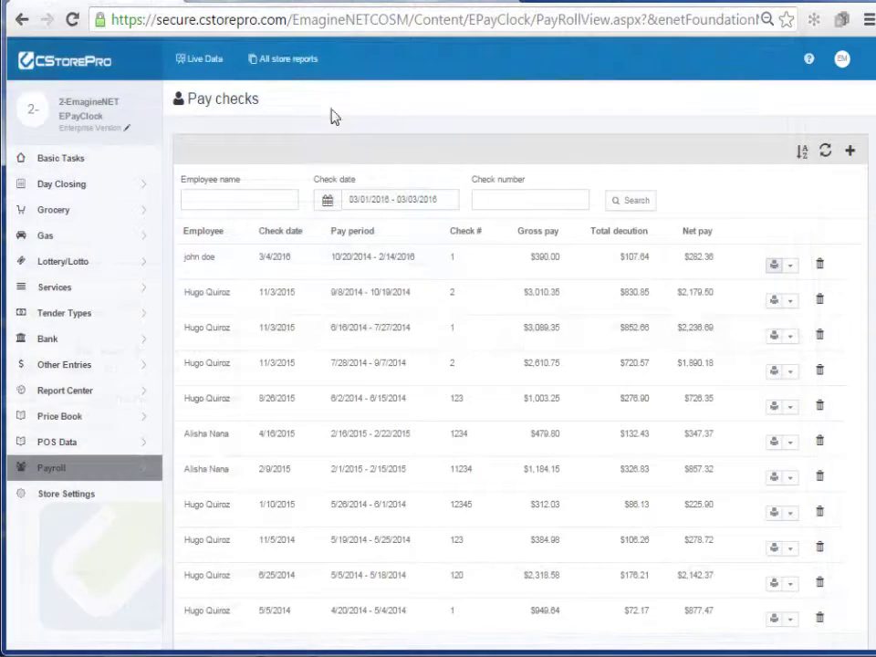
pyautogui.click(79, 470)
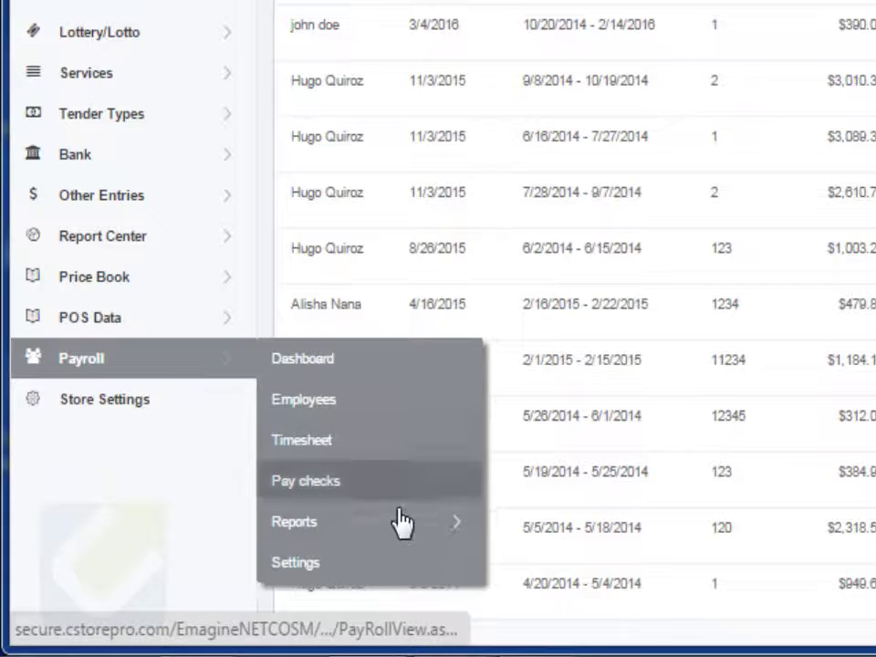
pyautogui.moveTo(420, 528)
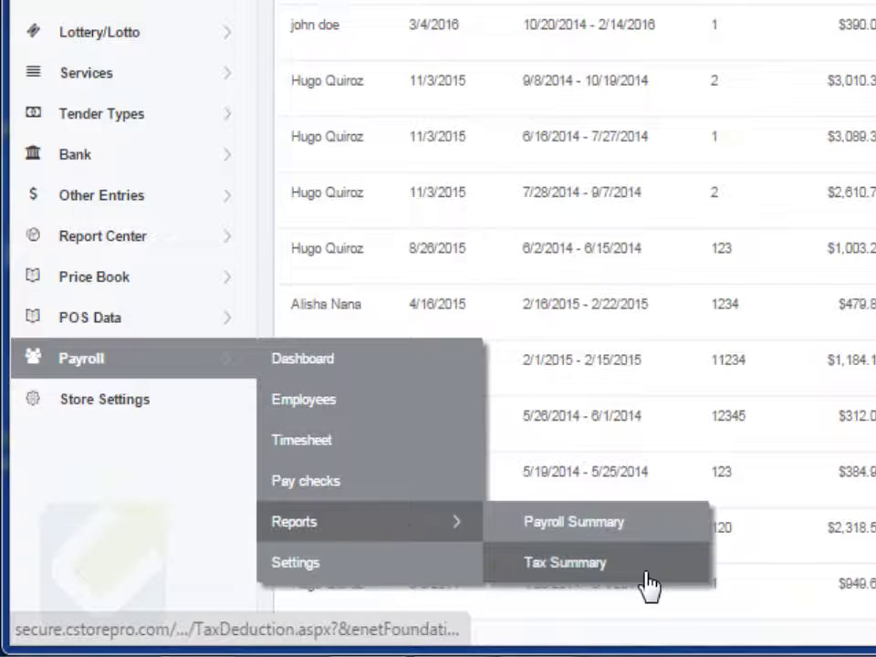